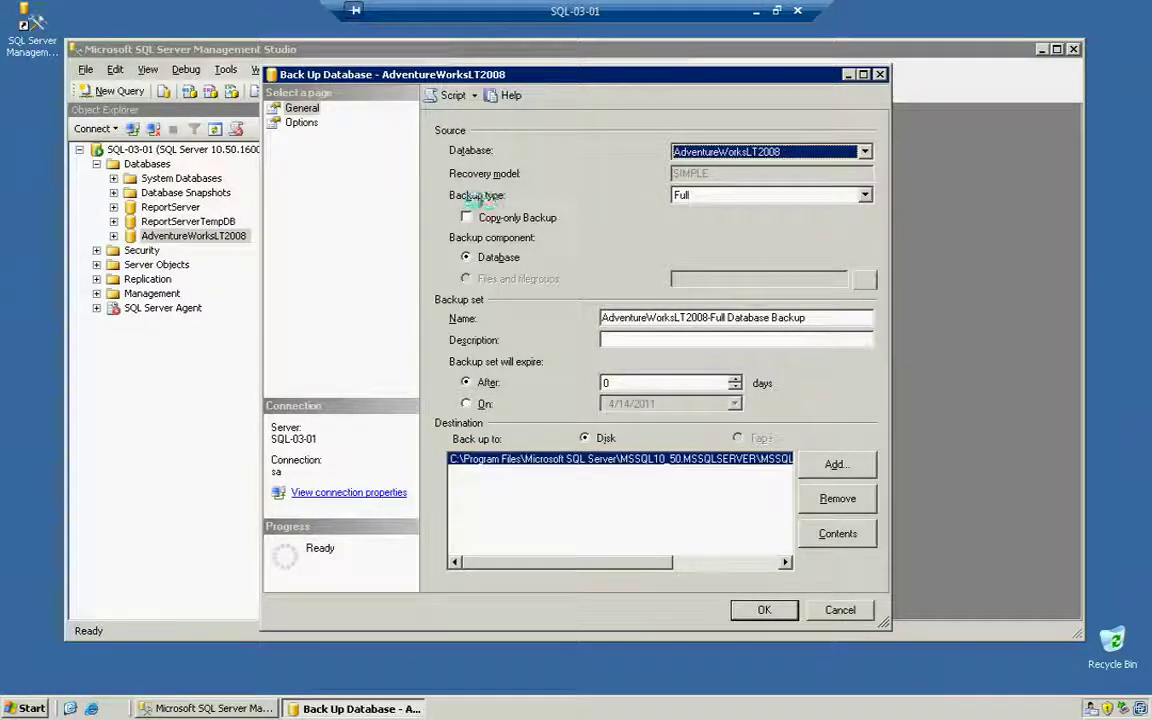
- Look through the available backup types for AdventureWorksLT2008 and keep Full selected
click(728, 195)
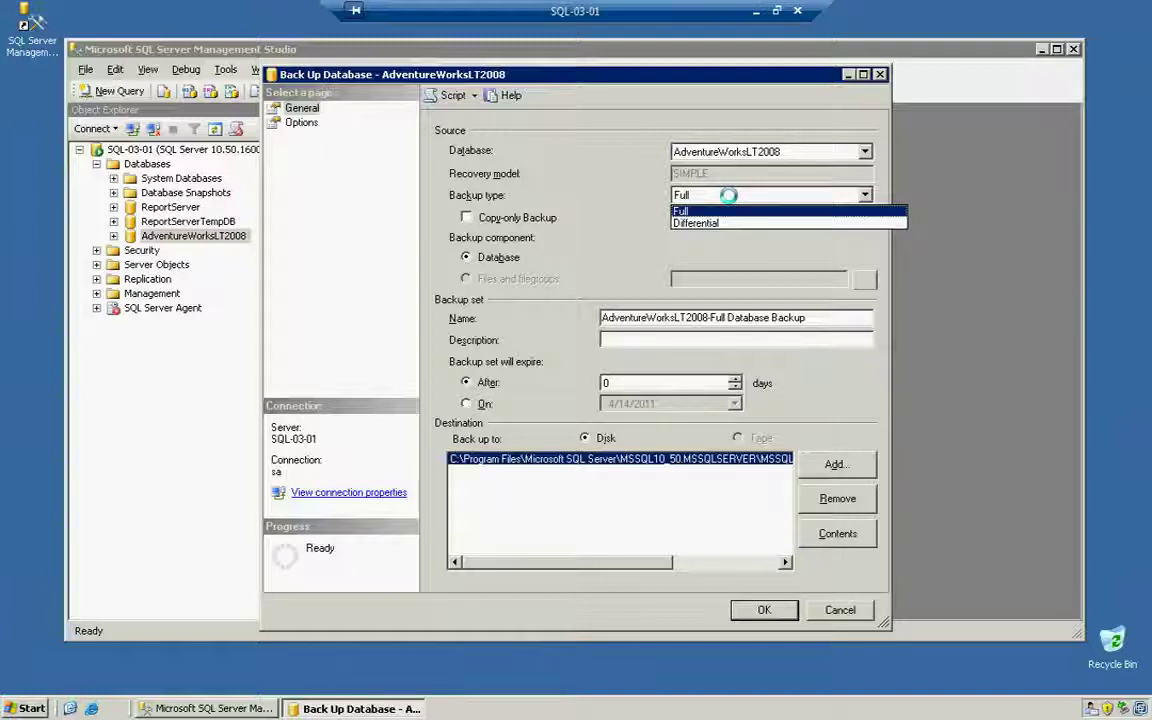
click(728, 195)
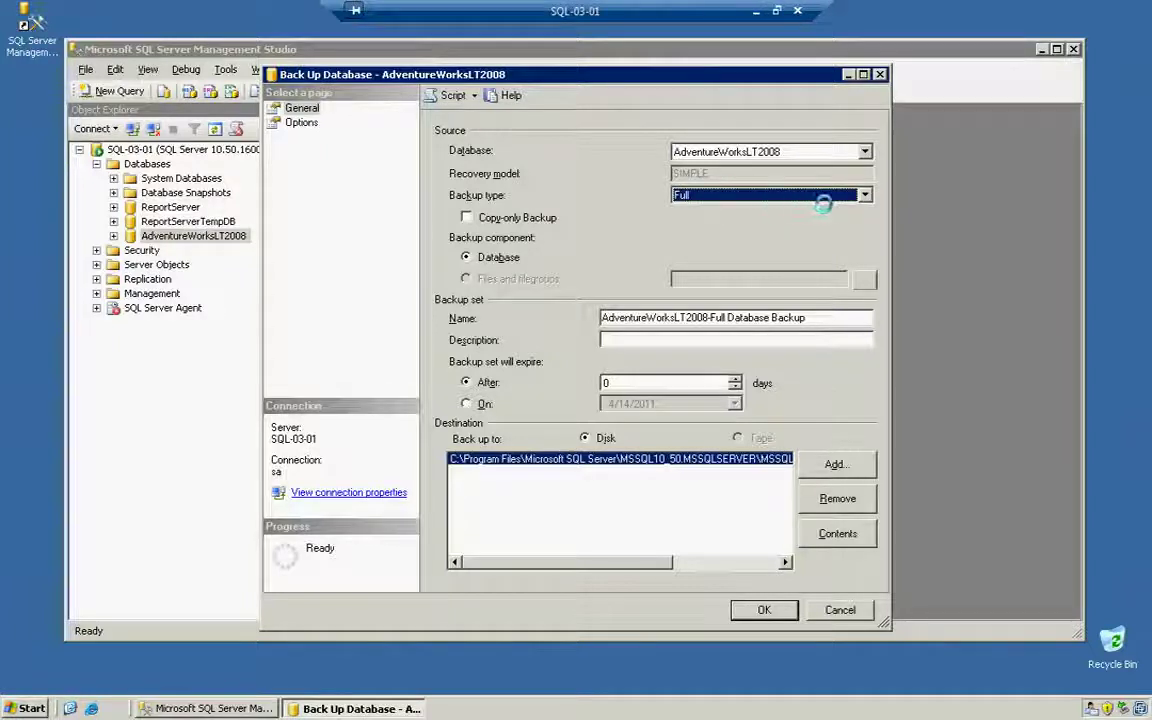
click(785, 195)
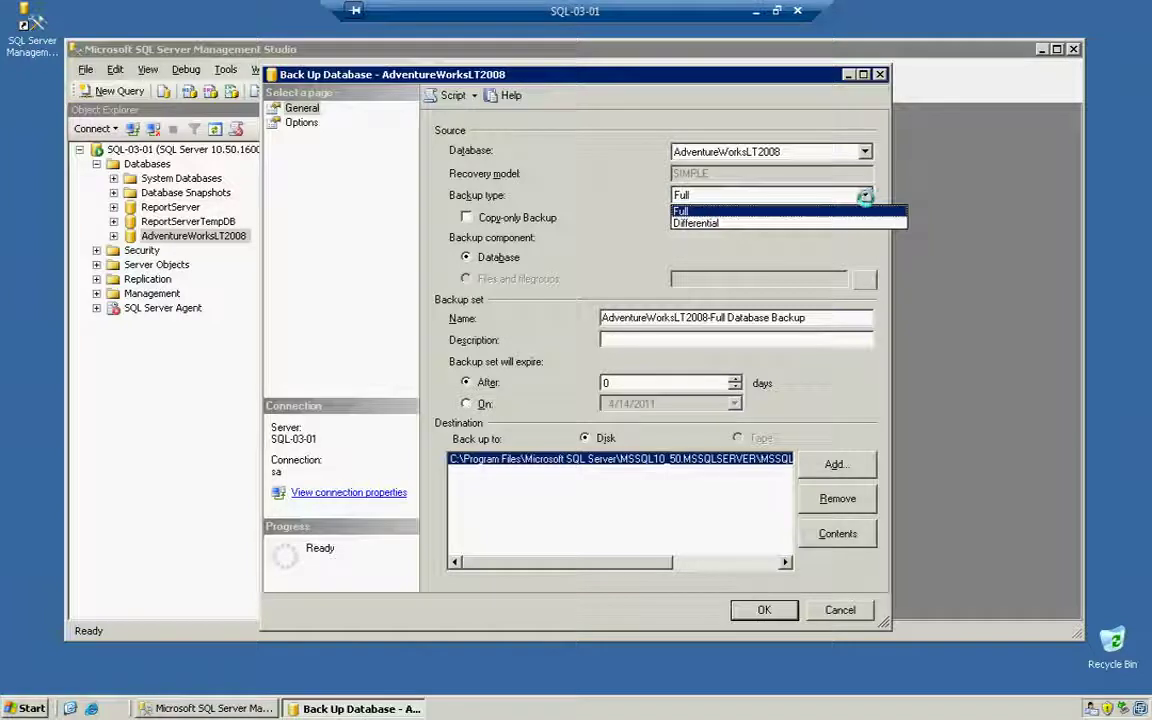
click(703, 208)
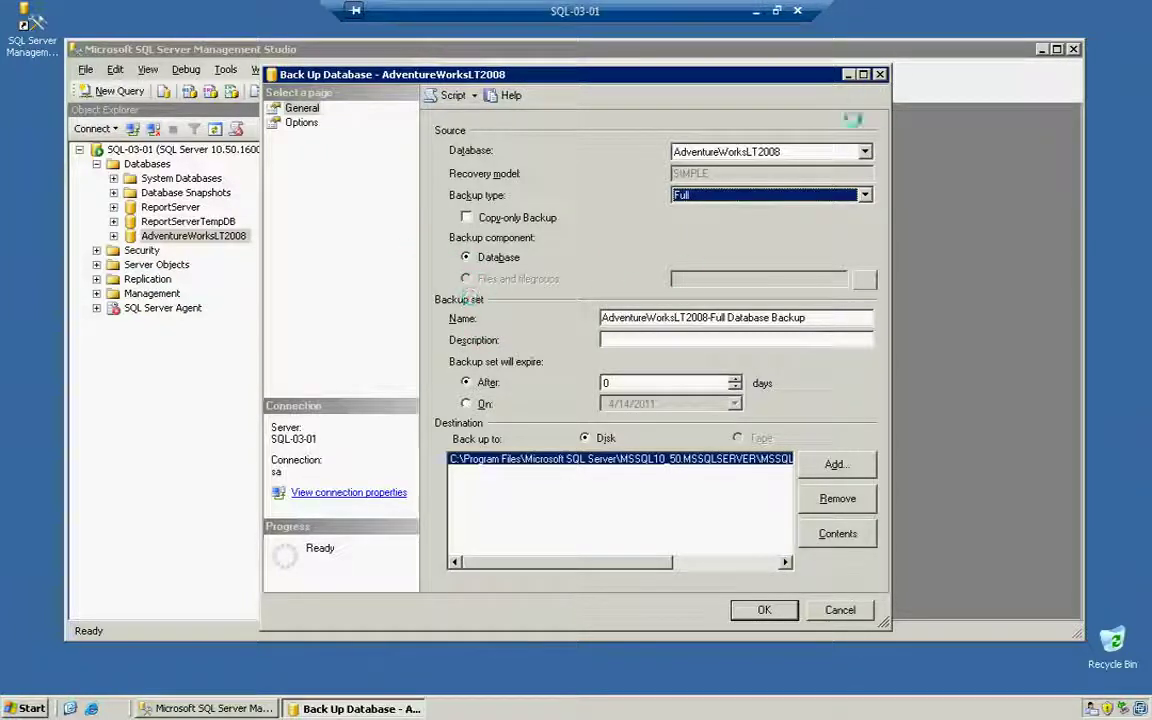
click(789, 195)
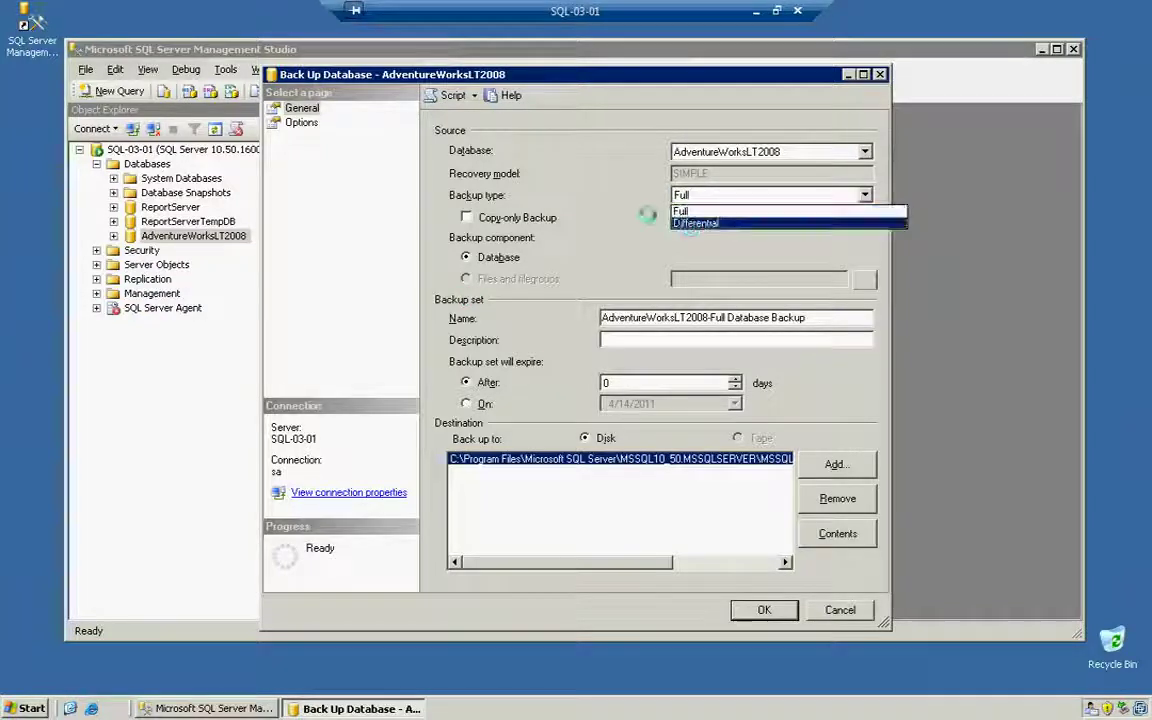
click(584, 192)
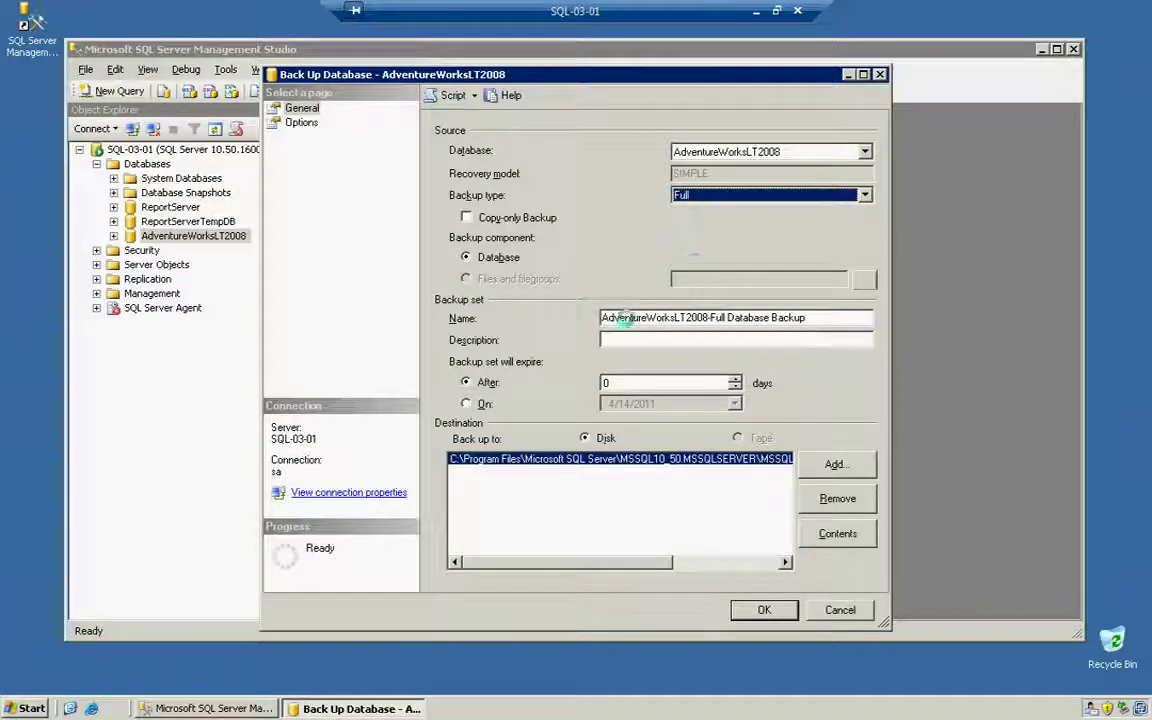
- Review the backup set name and the overwrite, reliability and compression options, then return to the general backup settings
drag(836, 317, 517, 320)
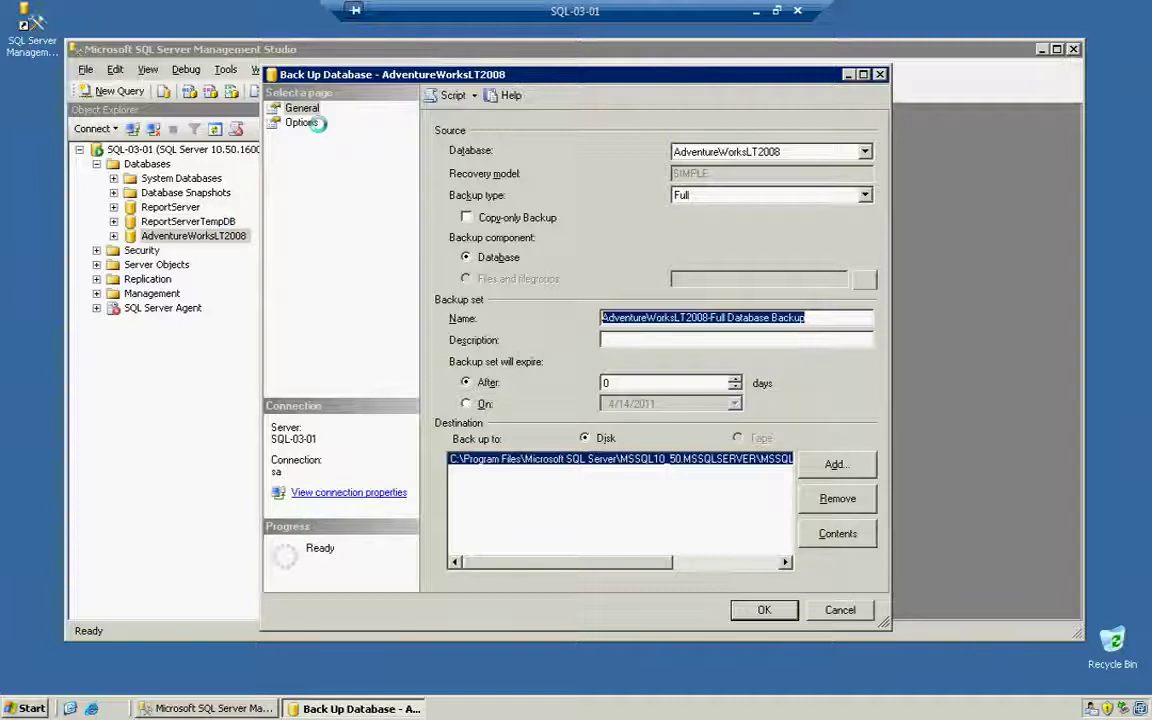
click(302, 122)
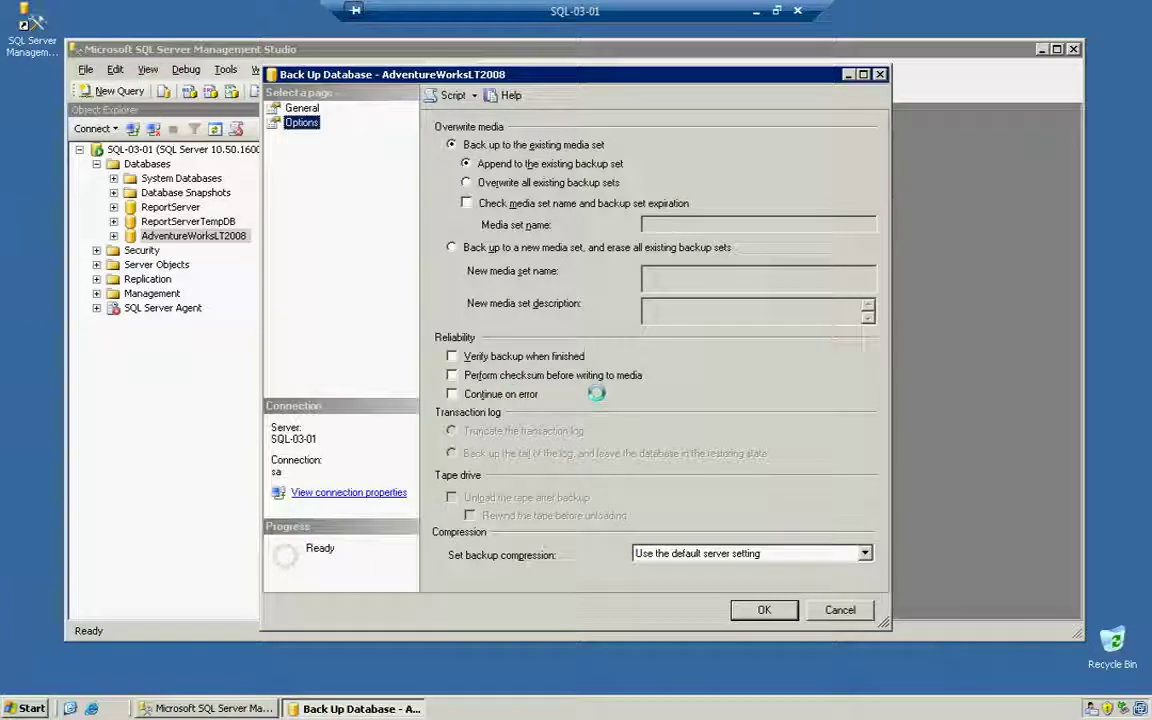
click(292, 107)
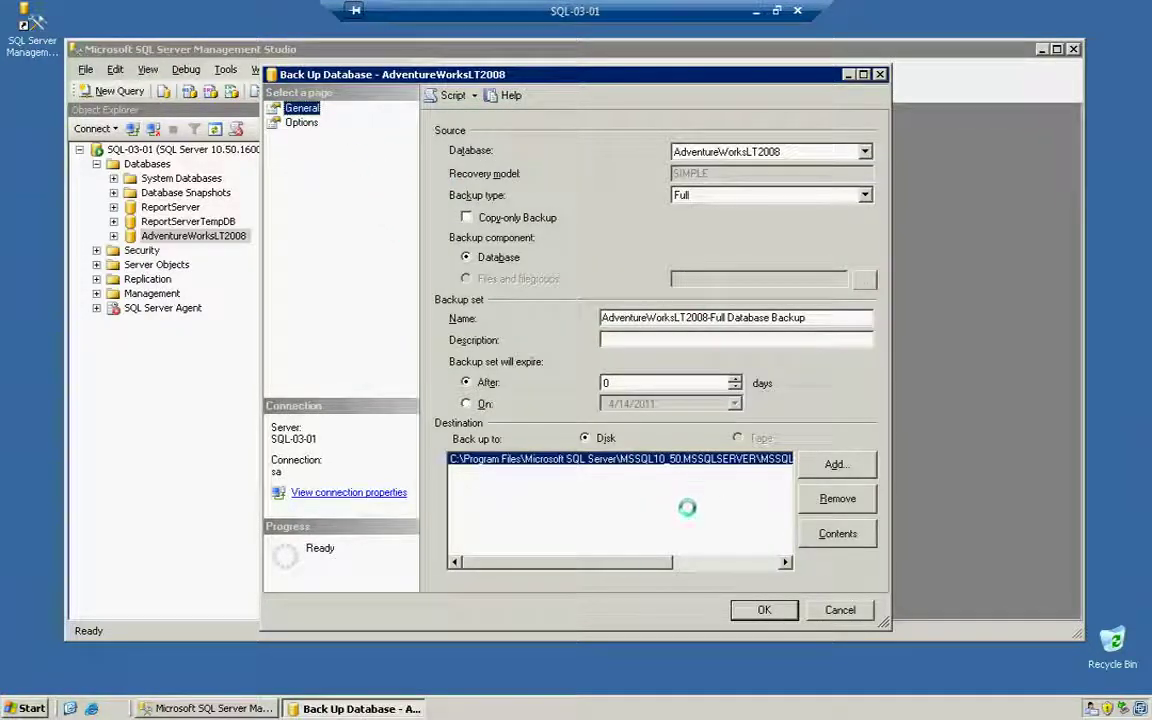
- Remove the default disk destination and begin adding a new backup file in the default Backup folder
drag(565, 562, 690, 562)
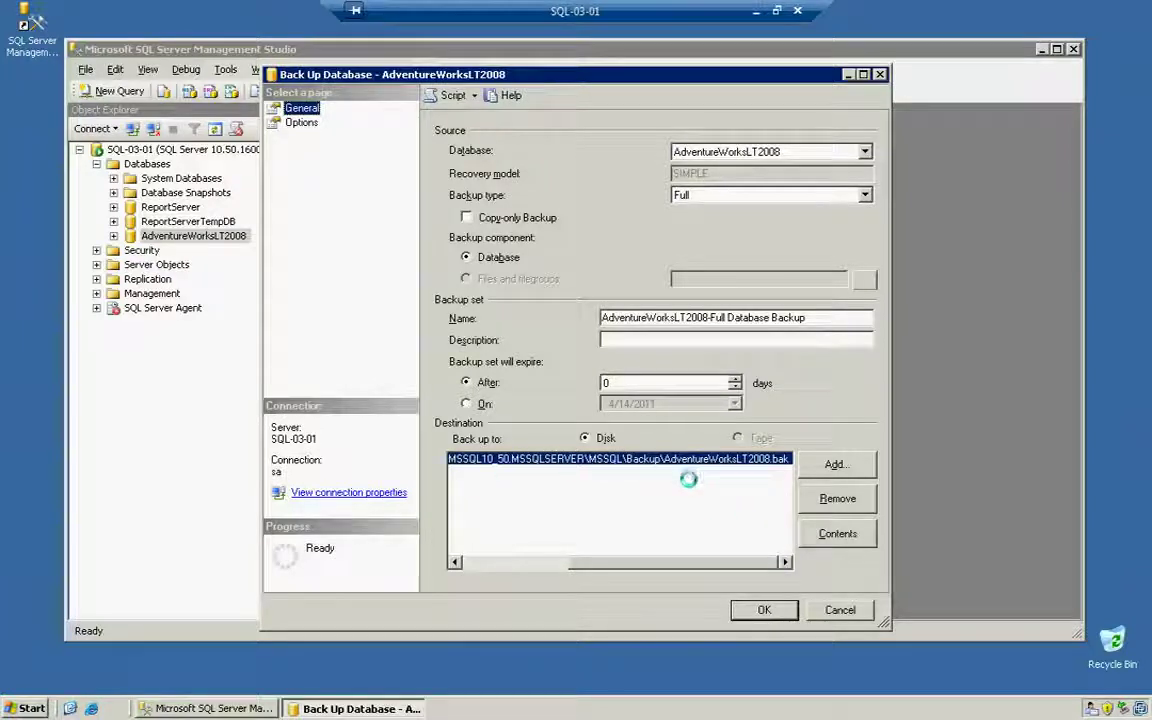
click(837, 500)
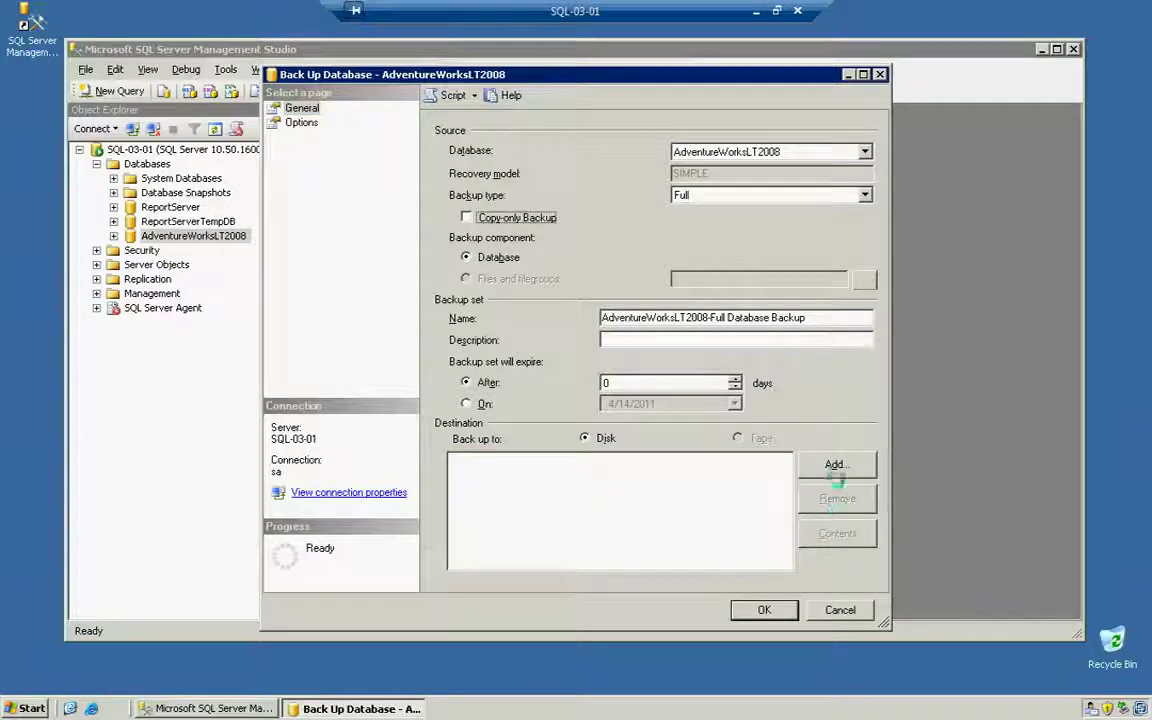
click(835, 464)
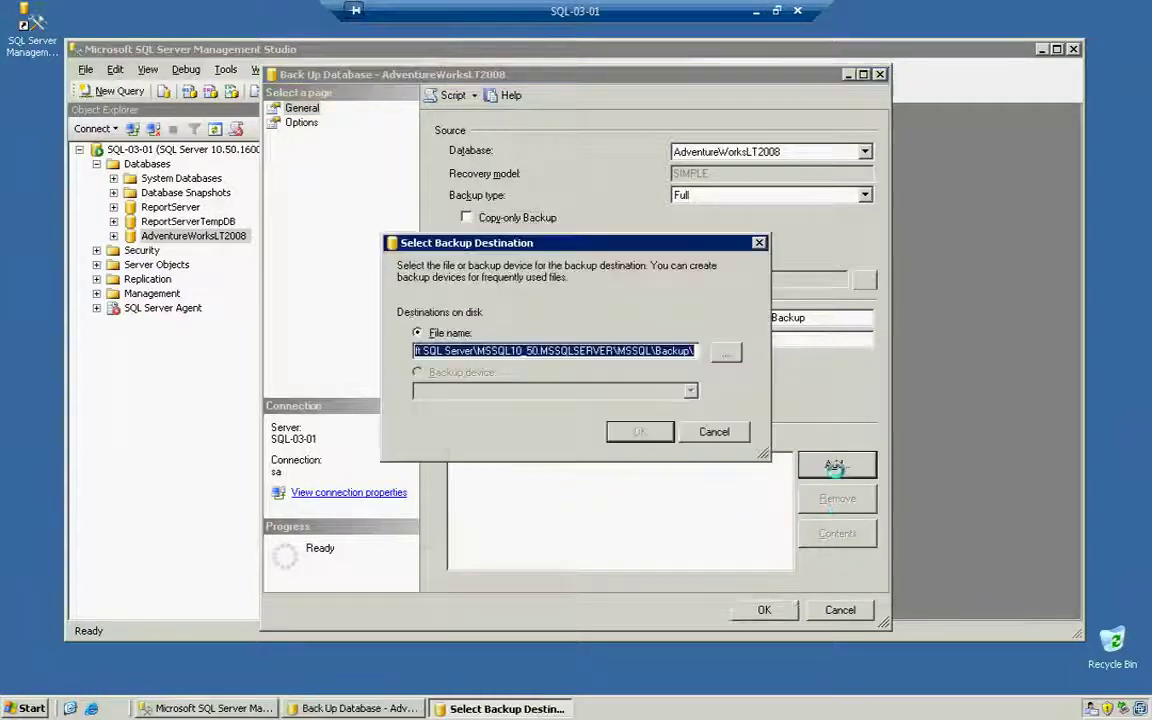
click(650, 351)
drag(690, 351, 332, 345)
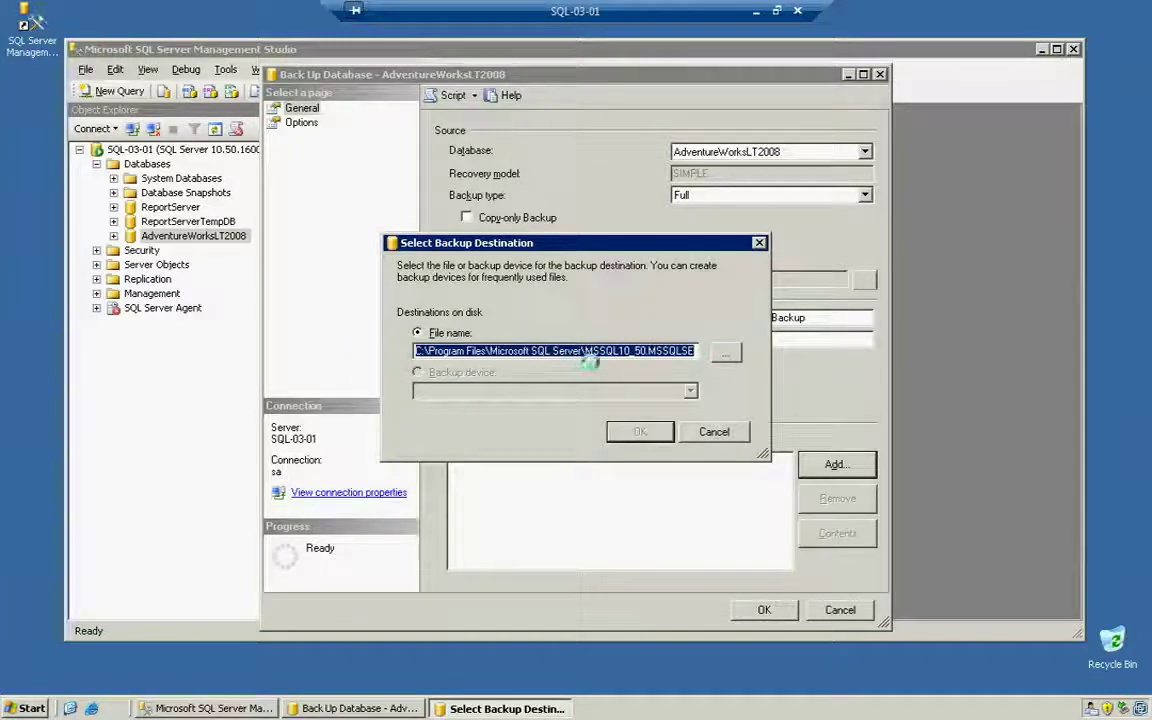
click(620, 351)
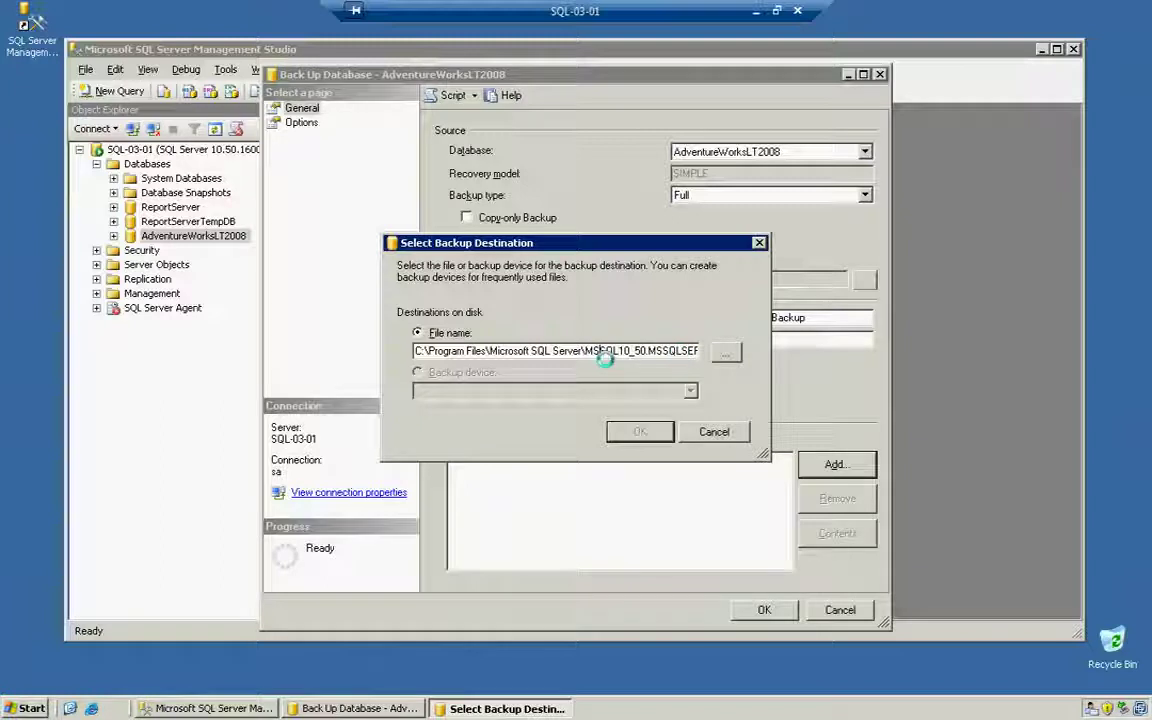
key(End)
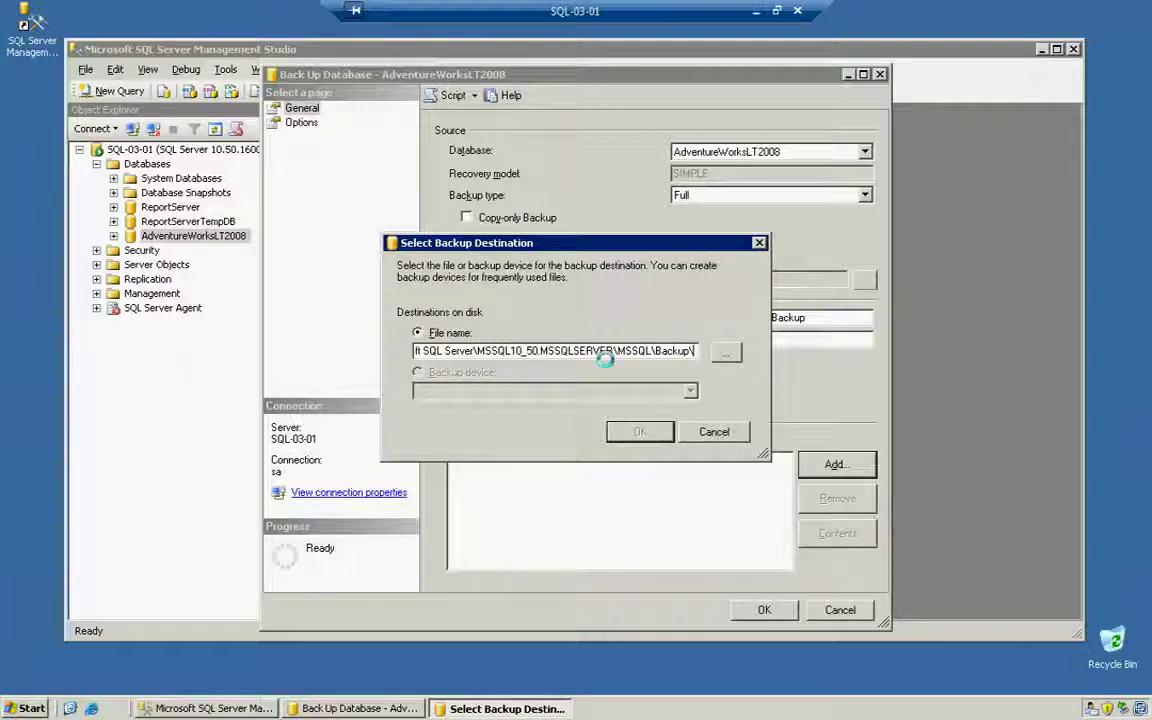
- Name the backup file 2011-04-14_AdventureWorksLT2008.BAK in the Backup folder and accept it as the destination
text(2011)
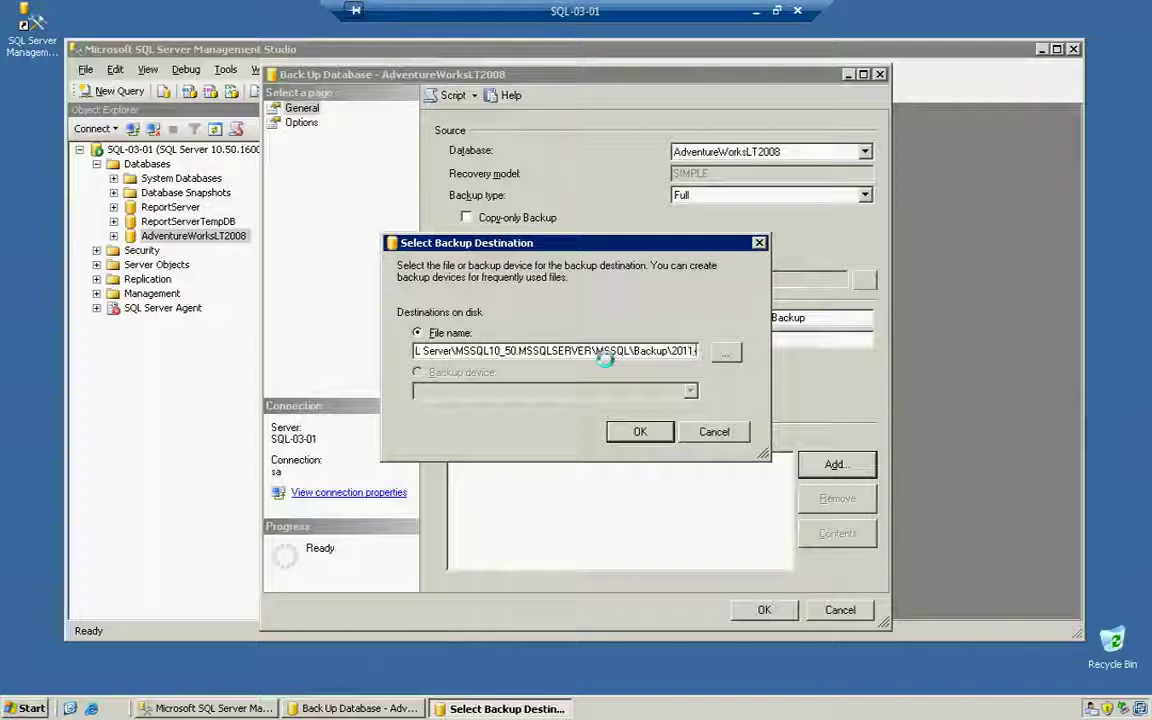
text(-04)
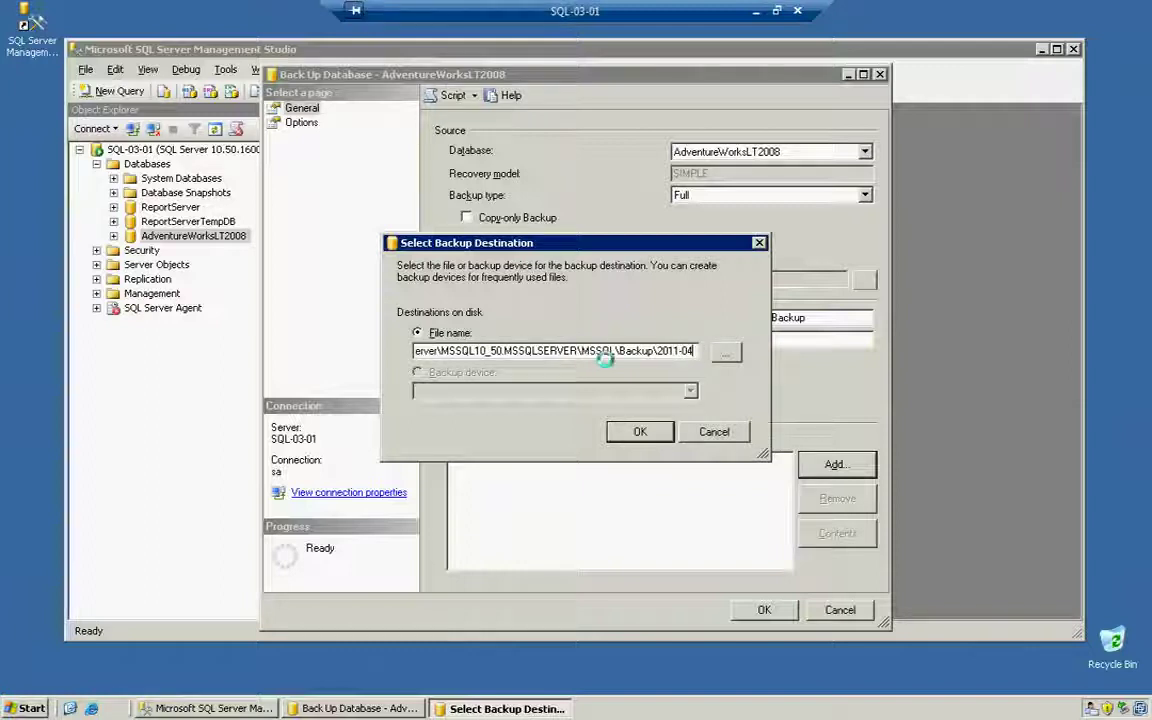
text(-14)
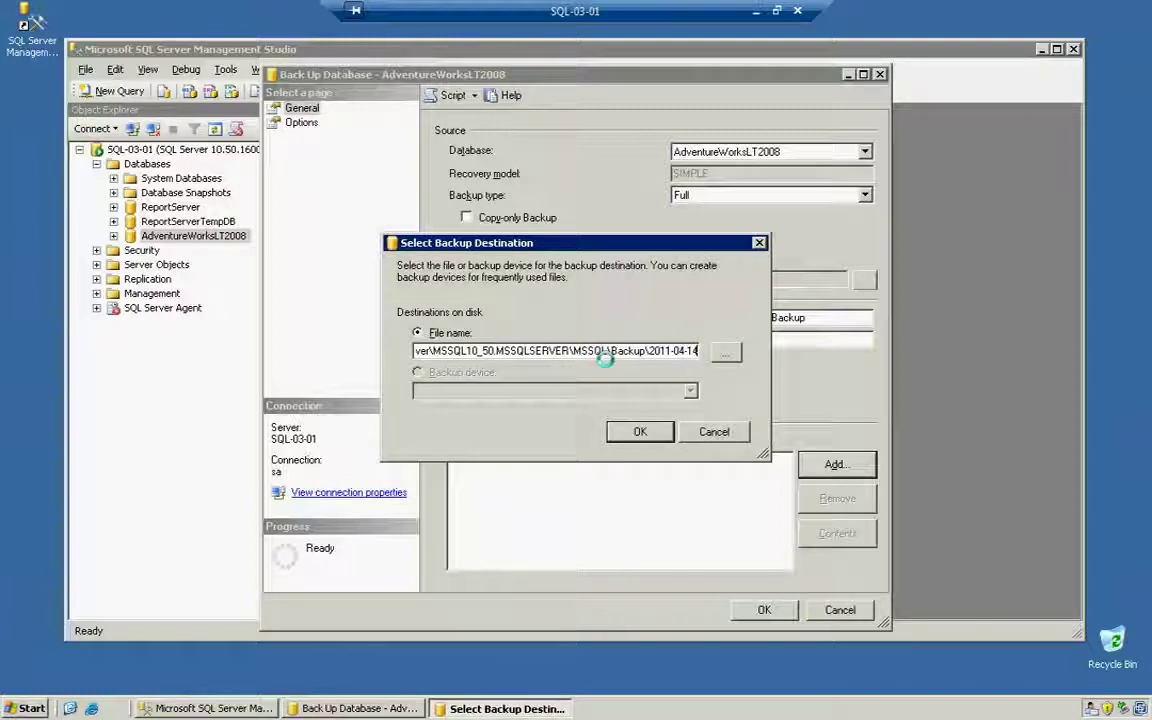
text(_)
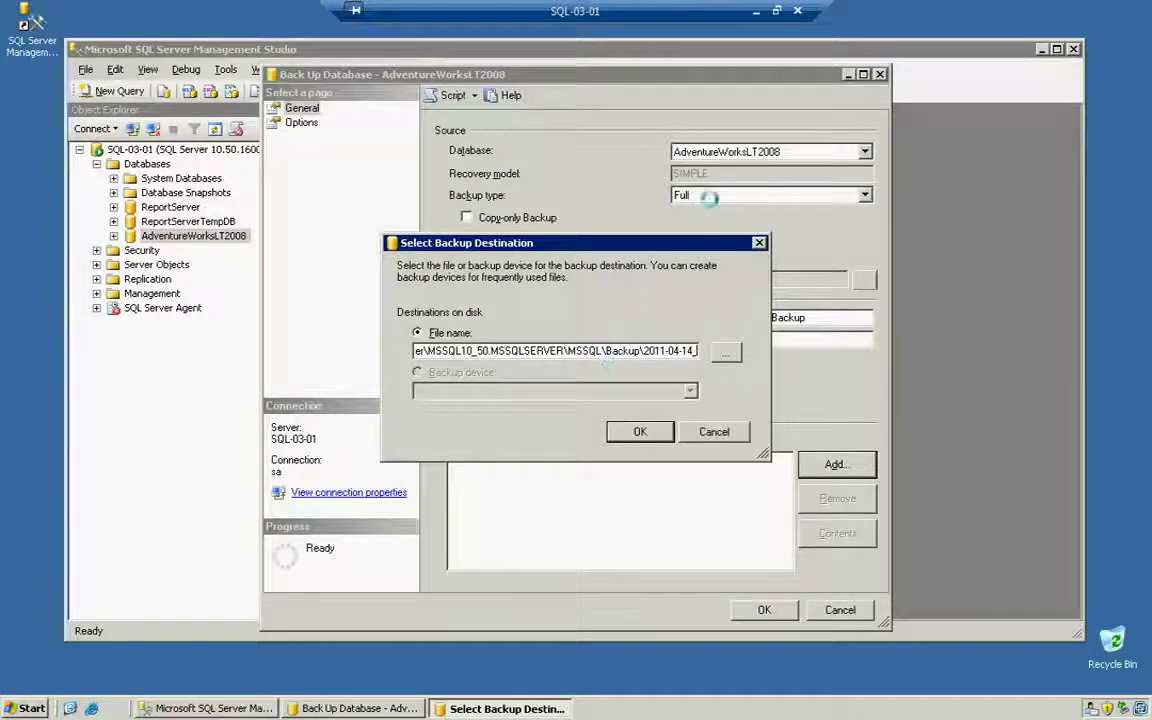
text(Adven)
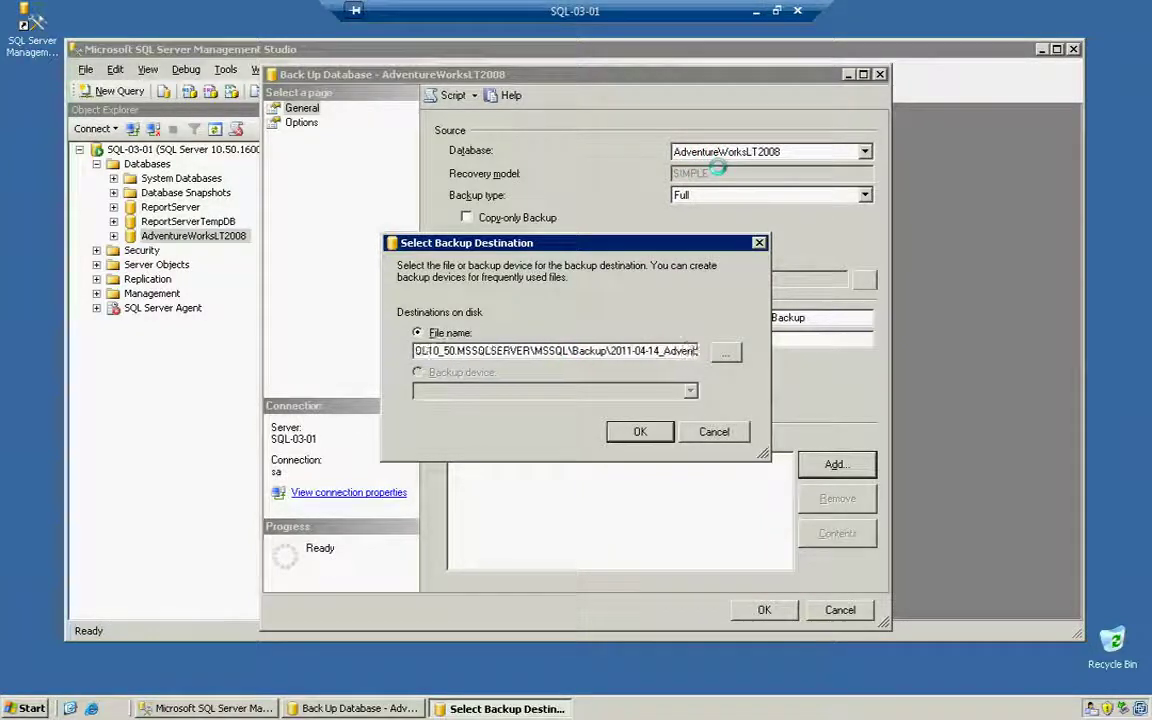
text(ture)
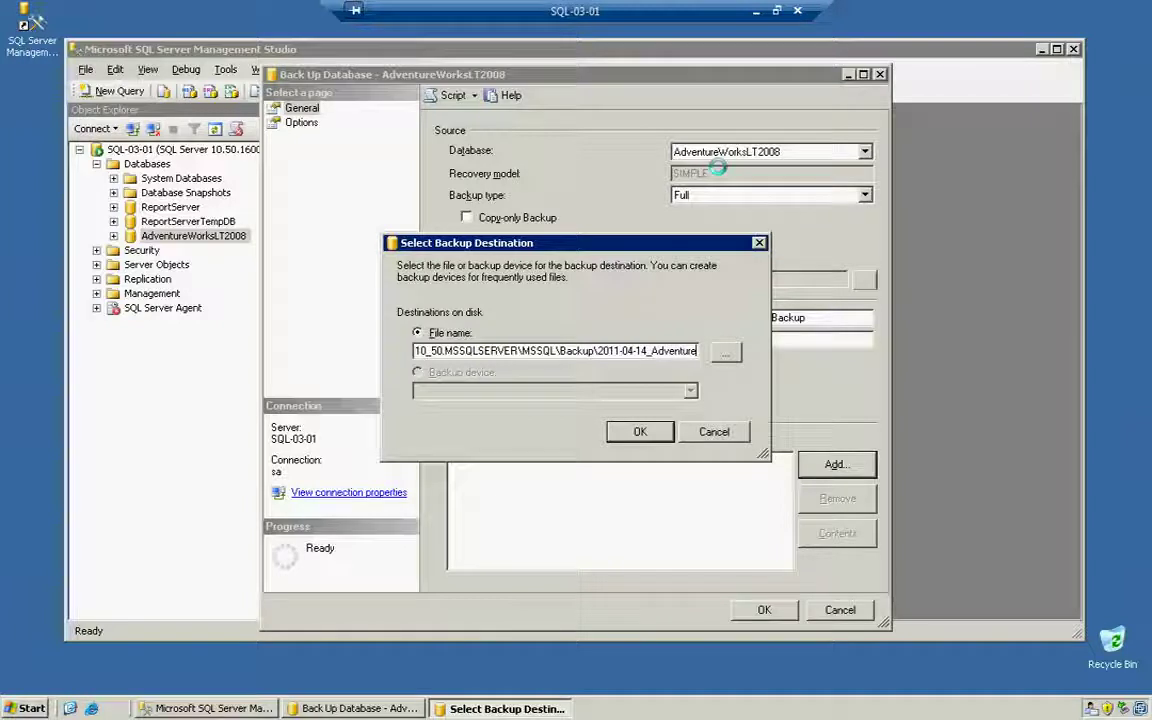
text(WorksLT2008)
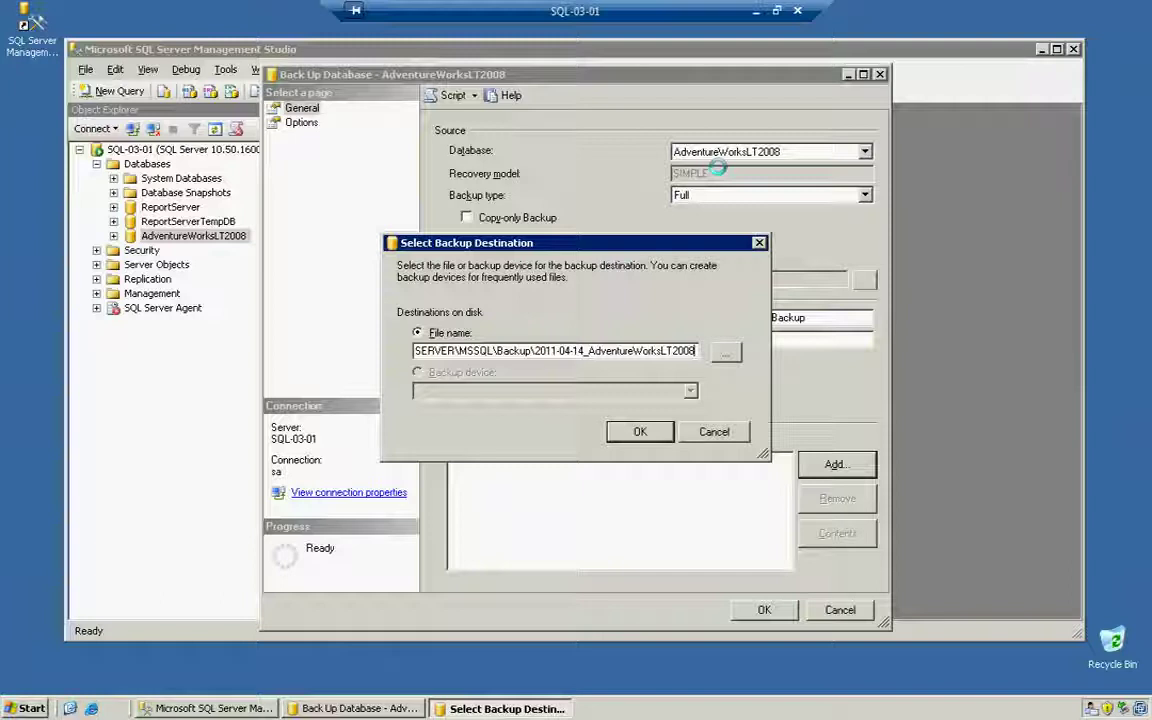
text(.BAK)
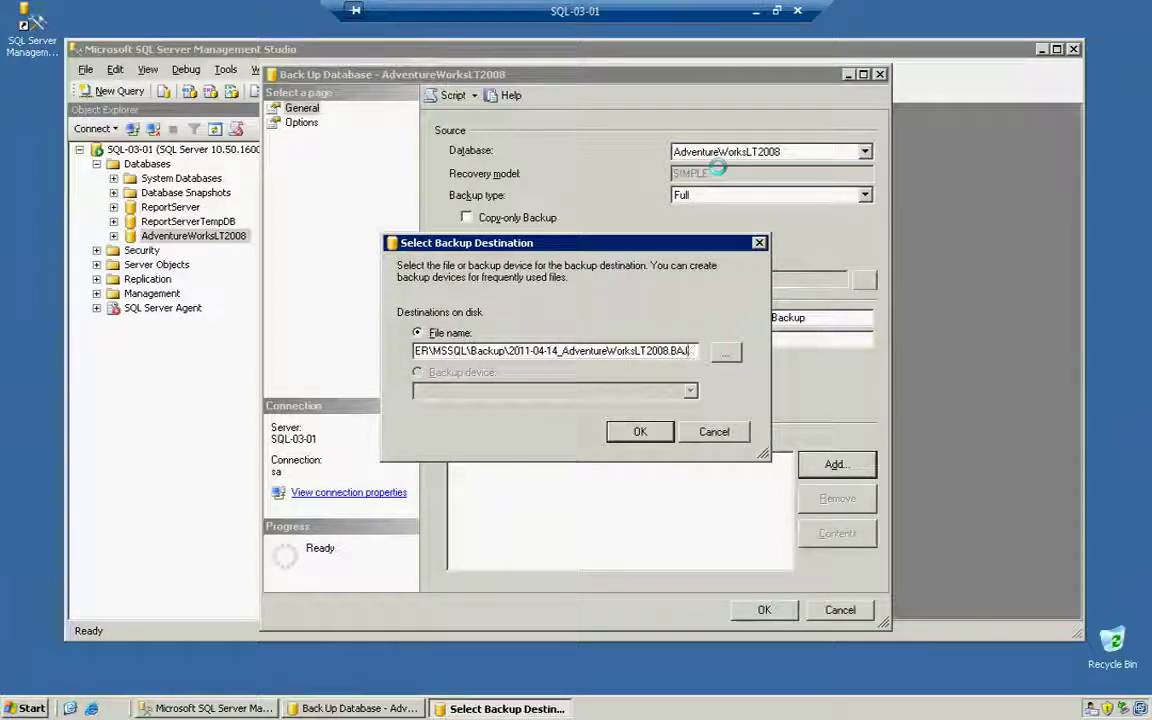
key(BackSpace)
text(K)
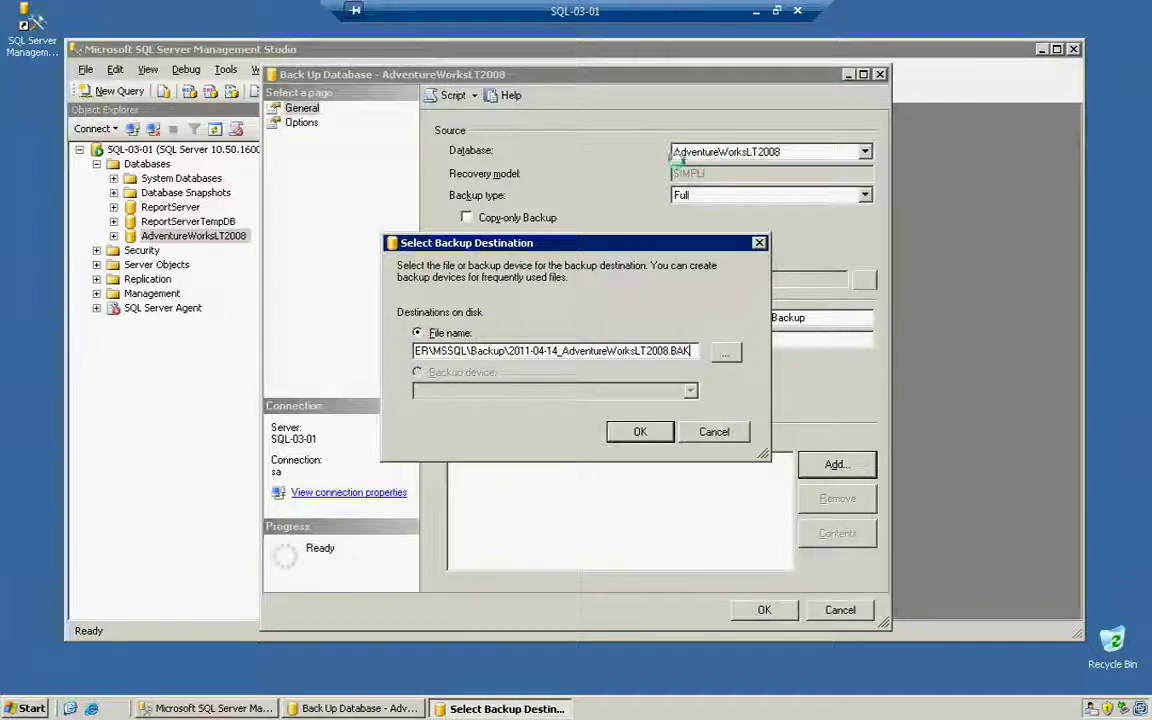
click(636, 432)
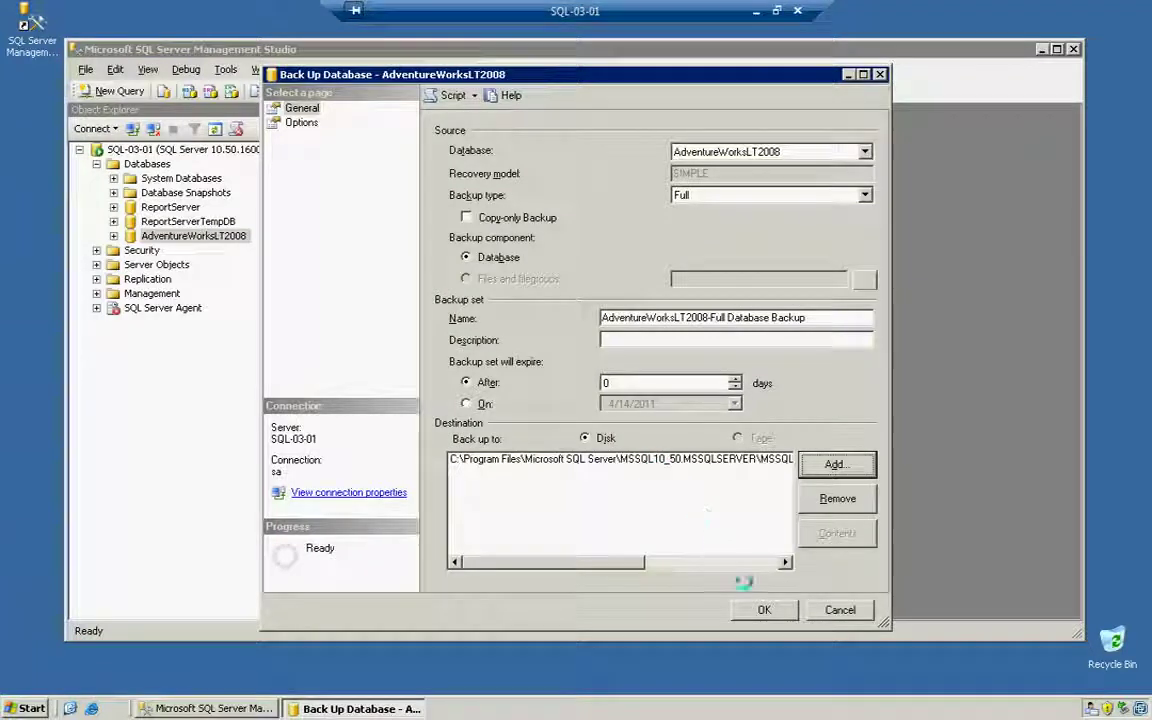
- Run the full backup of AdventureWorksLT2008 and dismiss the completion message
click(766, 611)
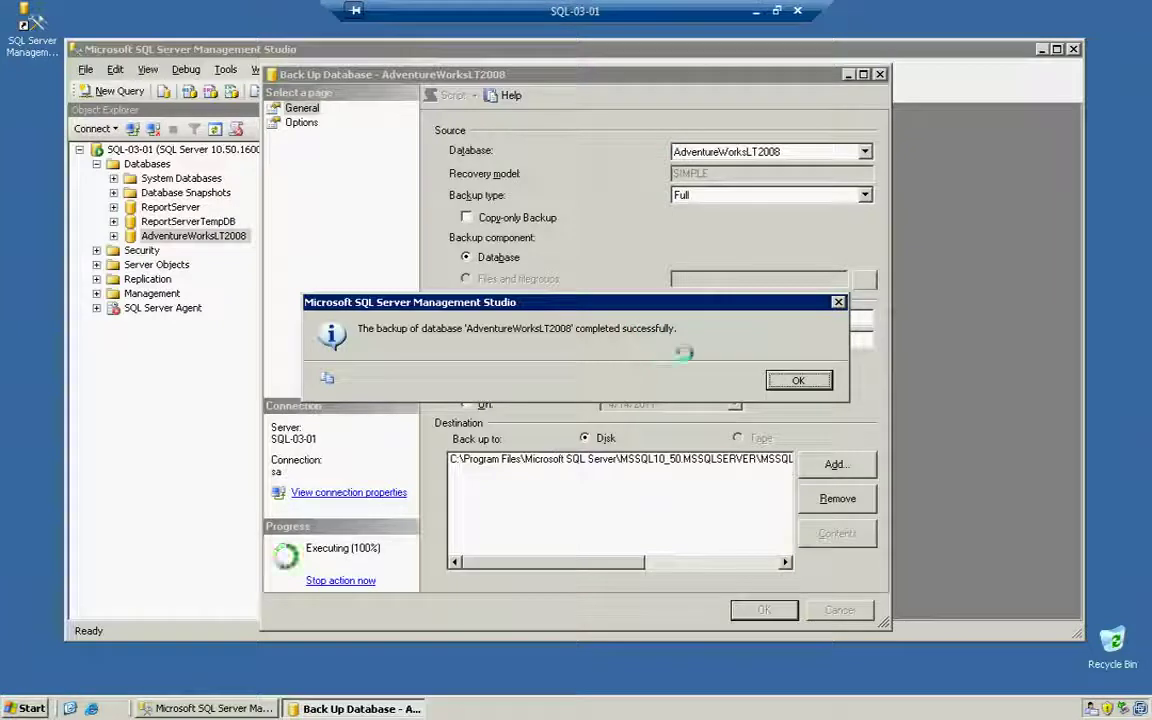
click(800, 378)
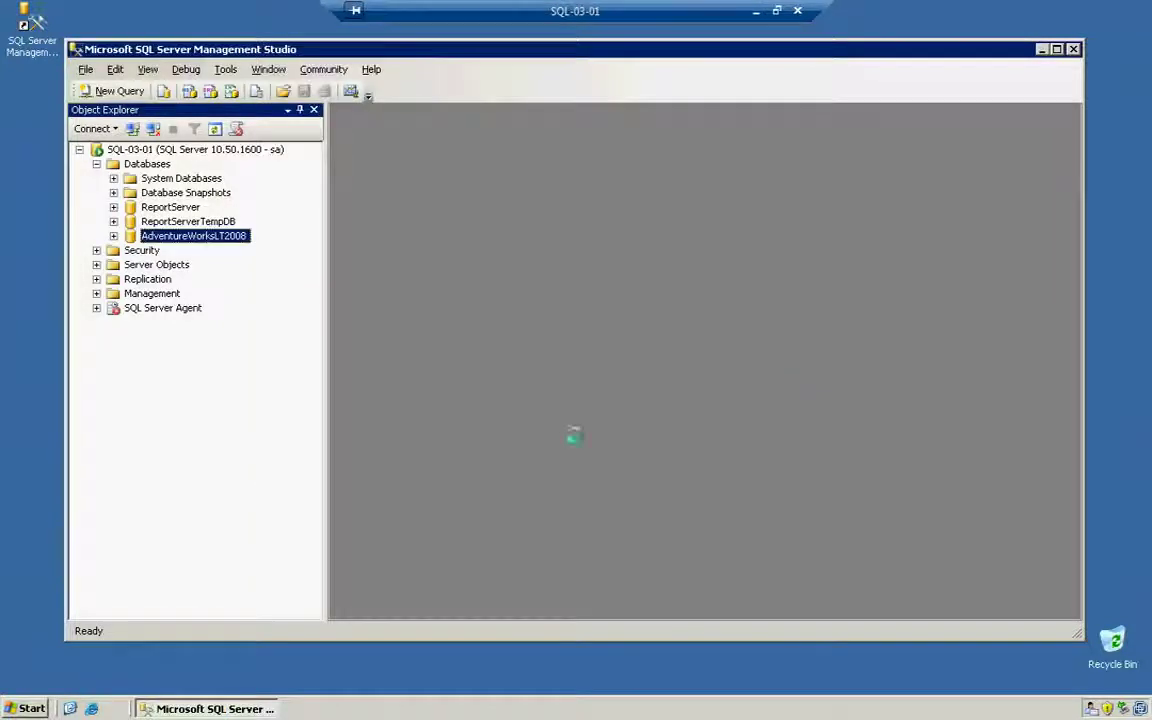
- Switch to Windows Explorer and find the new backup file in C:\Program Files\Microsoft SQL Server\MSSQL10_50.MSSQLSERVER\MSSQL\Backup
click(14, 706)
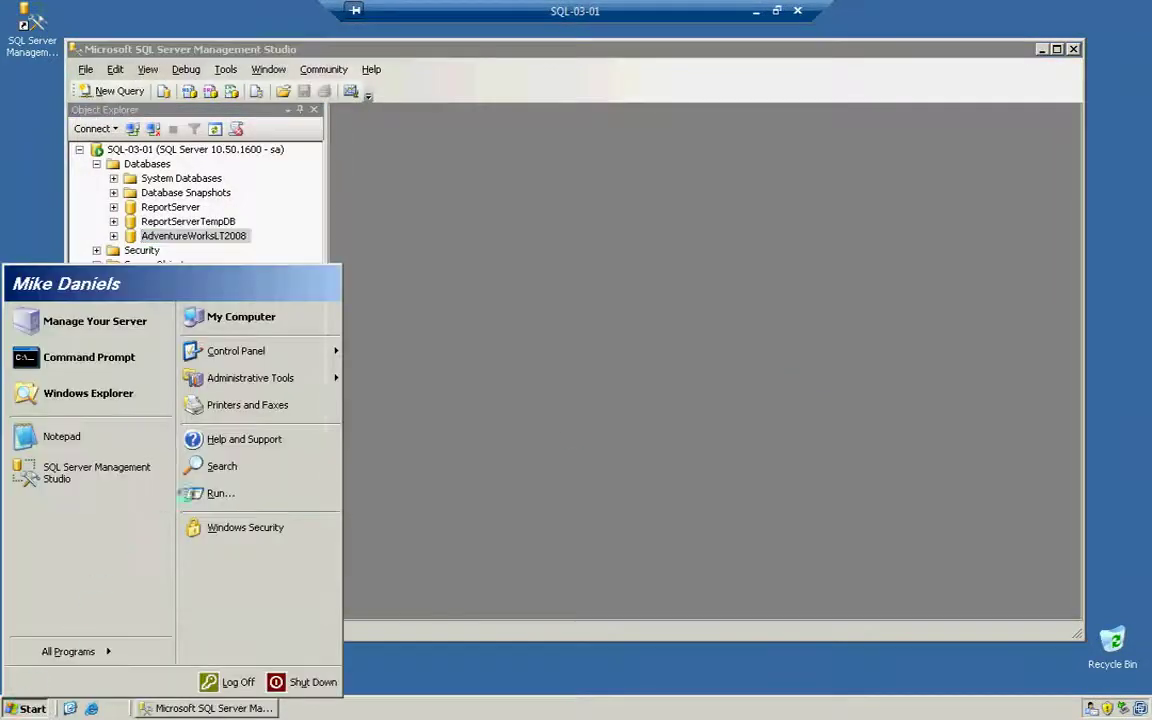
click(255, 317)
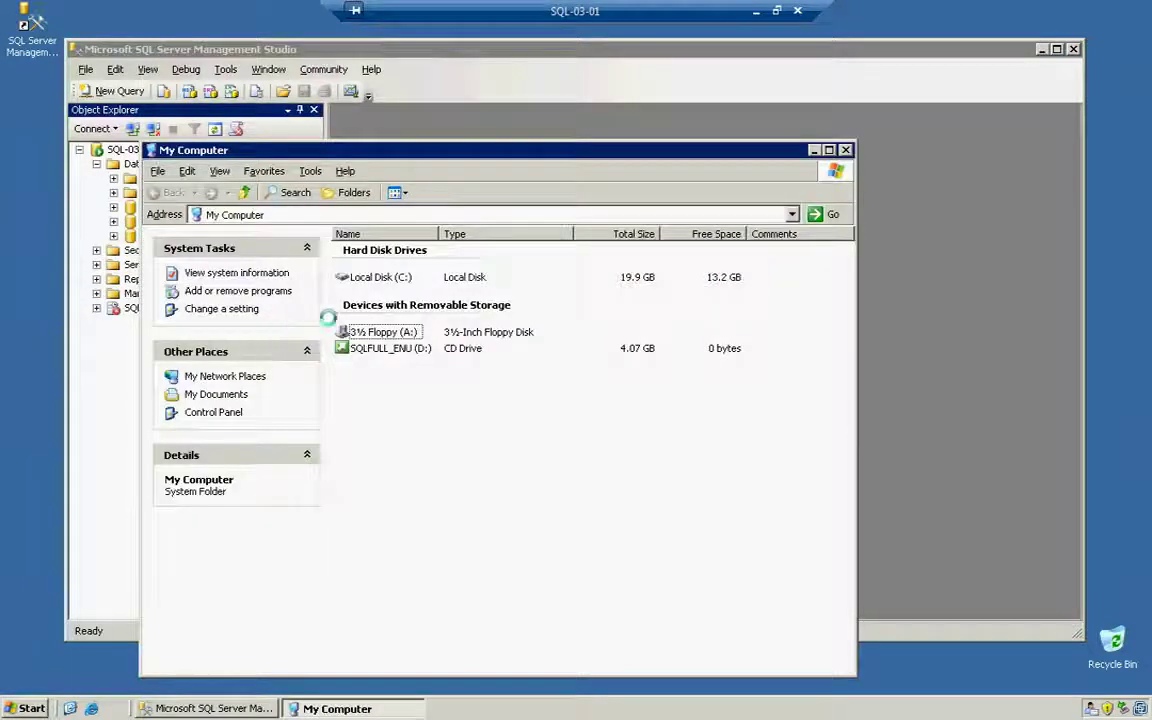
click(383, 278)
double_click(383, 278)
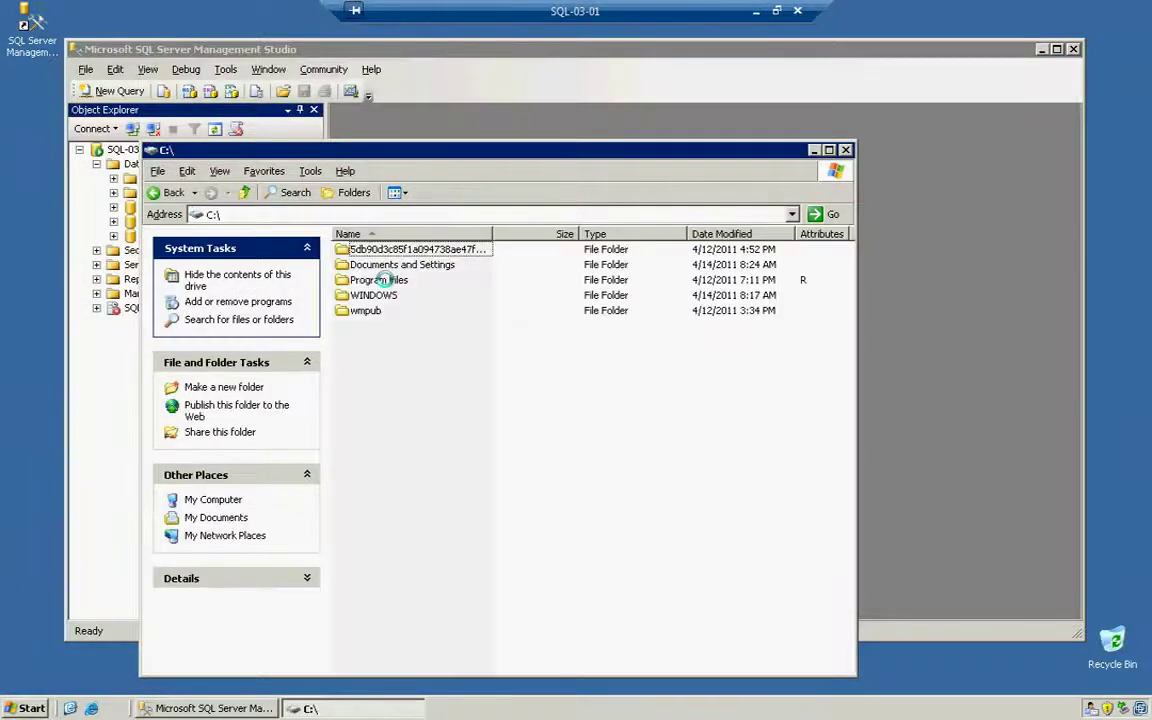
double_click(383, 280)
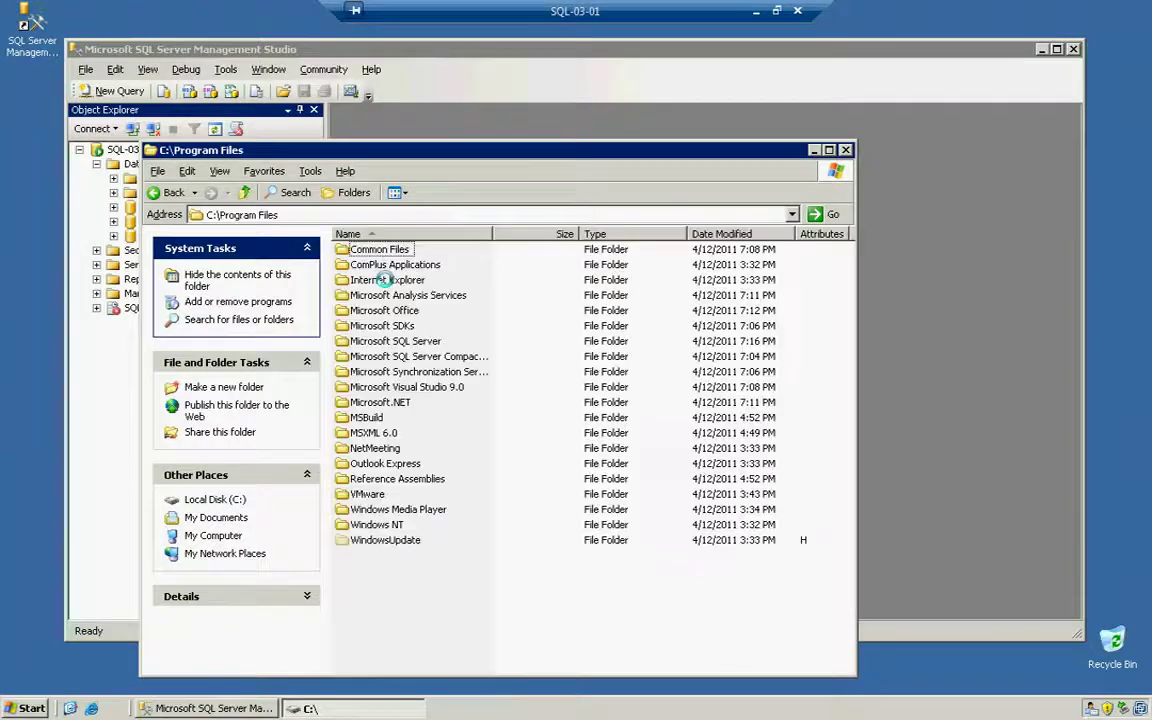
double_click(390, 340)
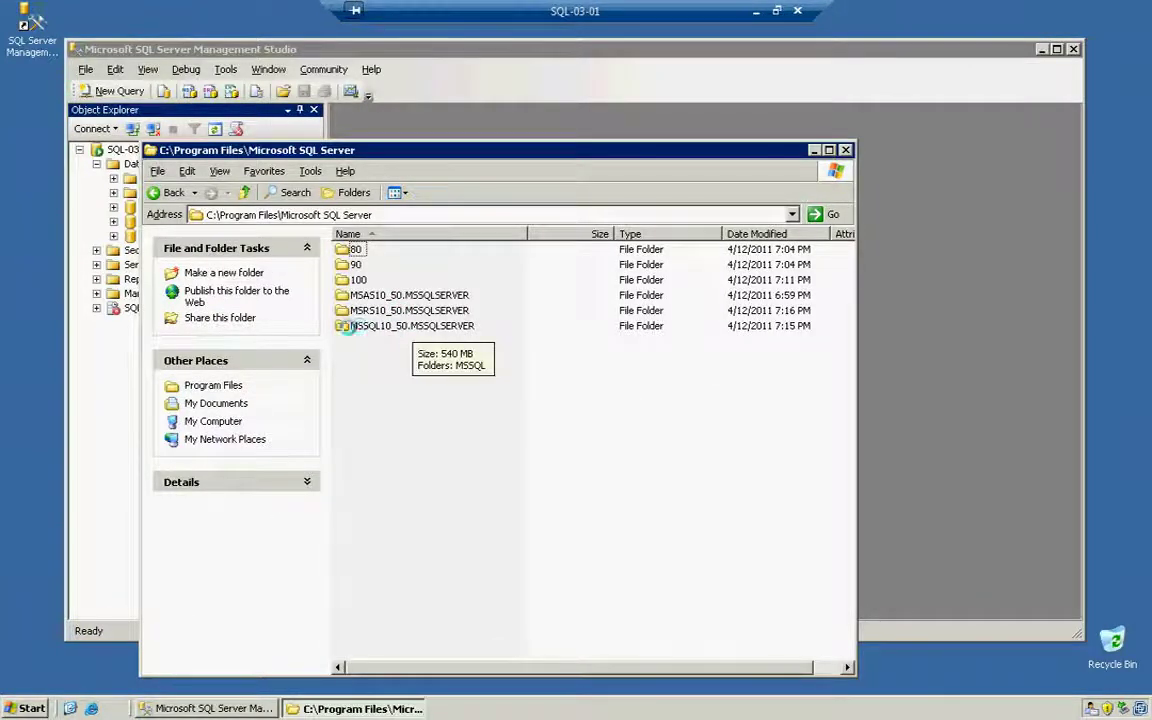
double_click(355, 326)
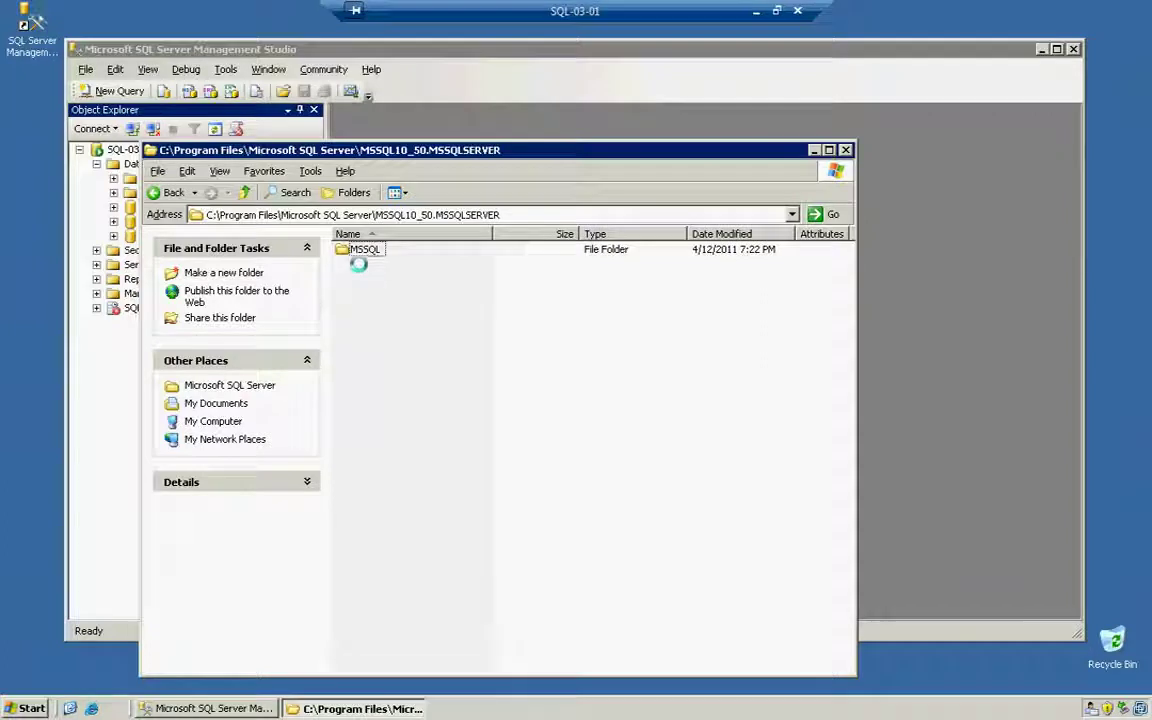
double_click(358, 250)
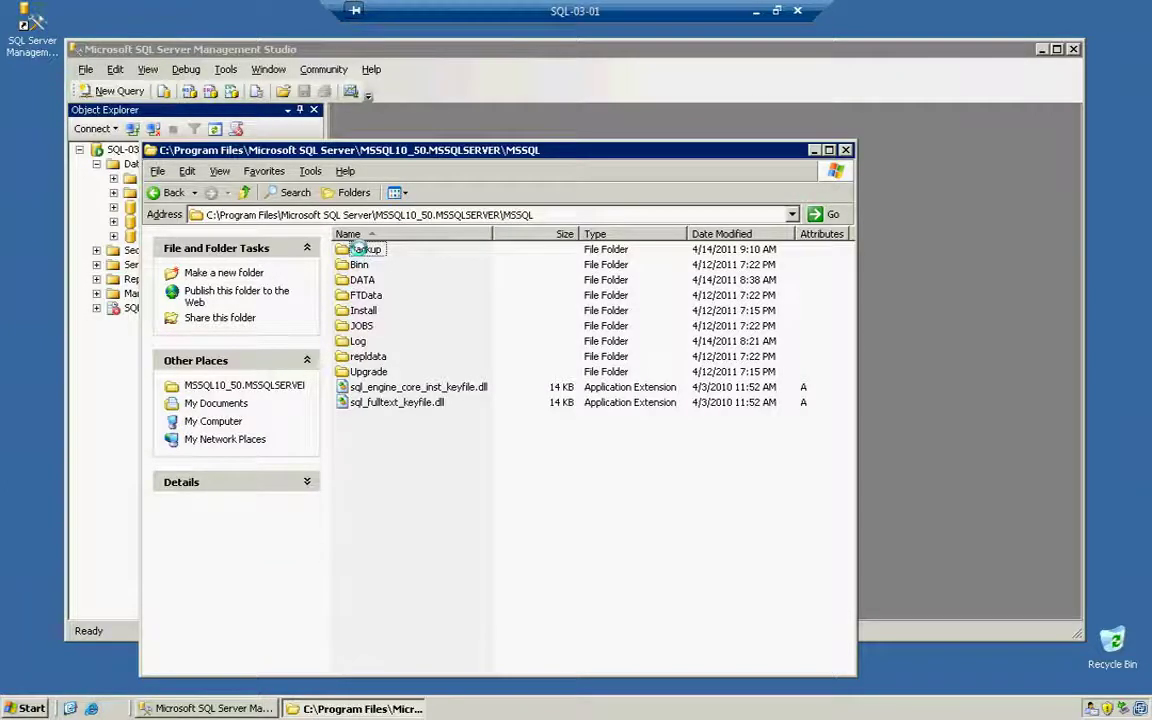
click(358, 249)
double_click(358, 249)
click(365, 249)
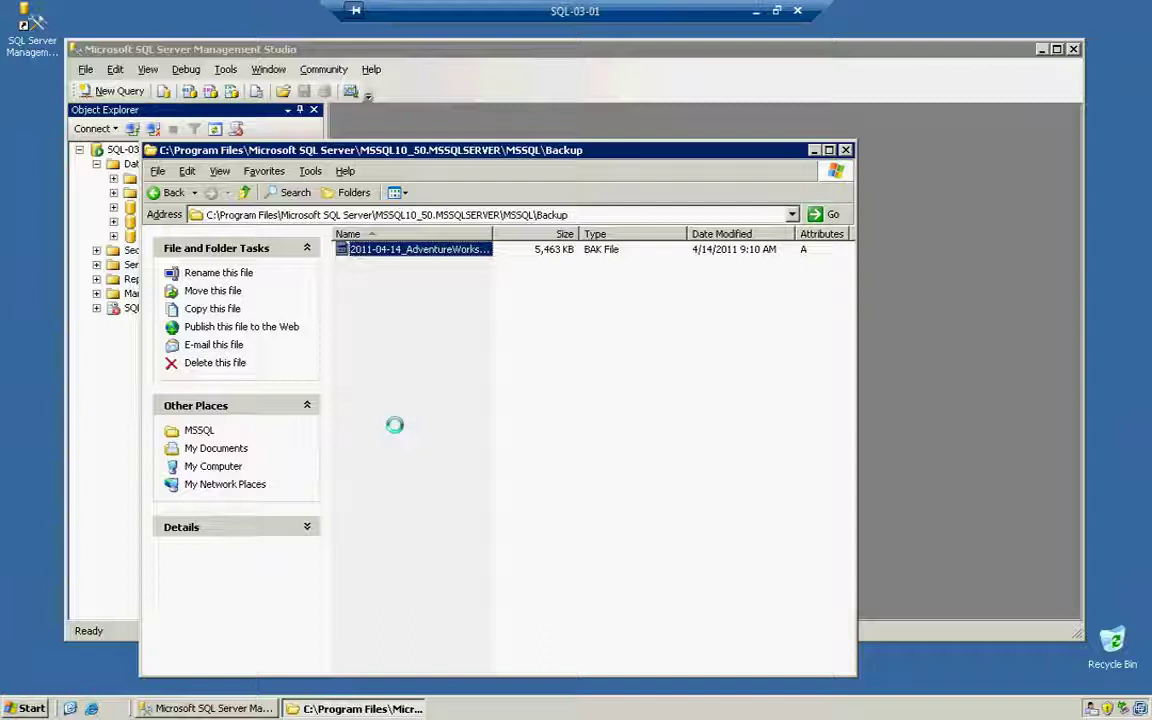
- In the backup file's advanced security settings, turn off inheritance from the parent and remove the inherited permission entries
right_click(370, 248)
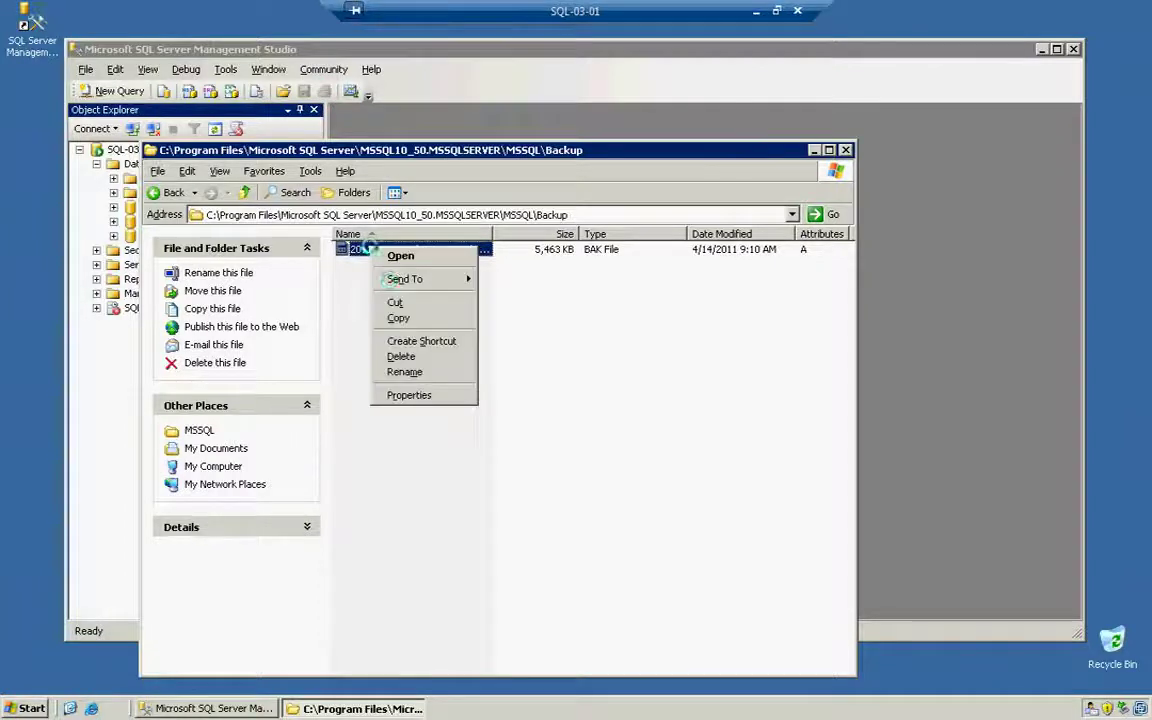
click(412, 395)
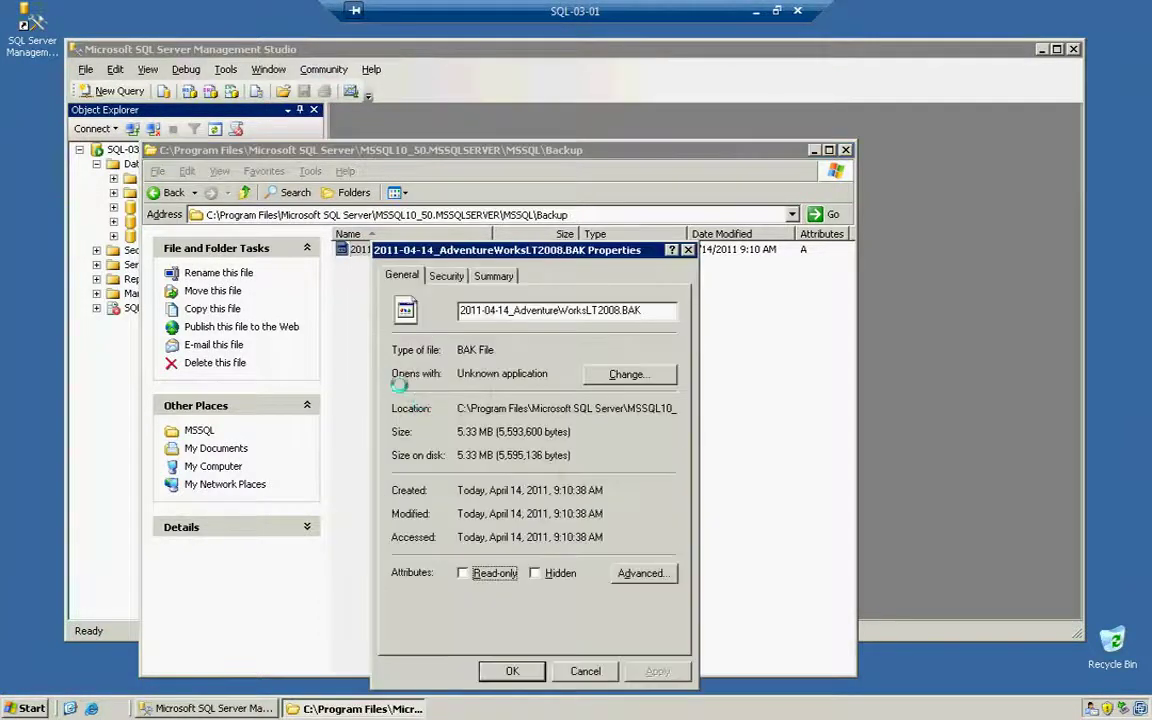
click(446, 276)
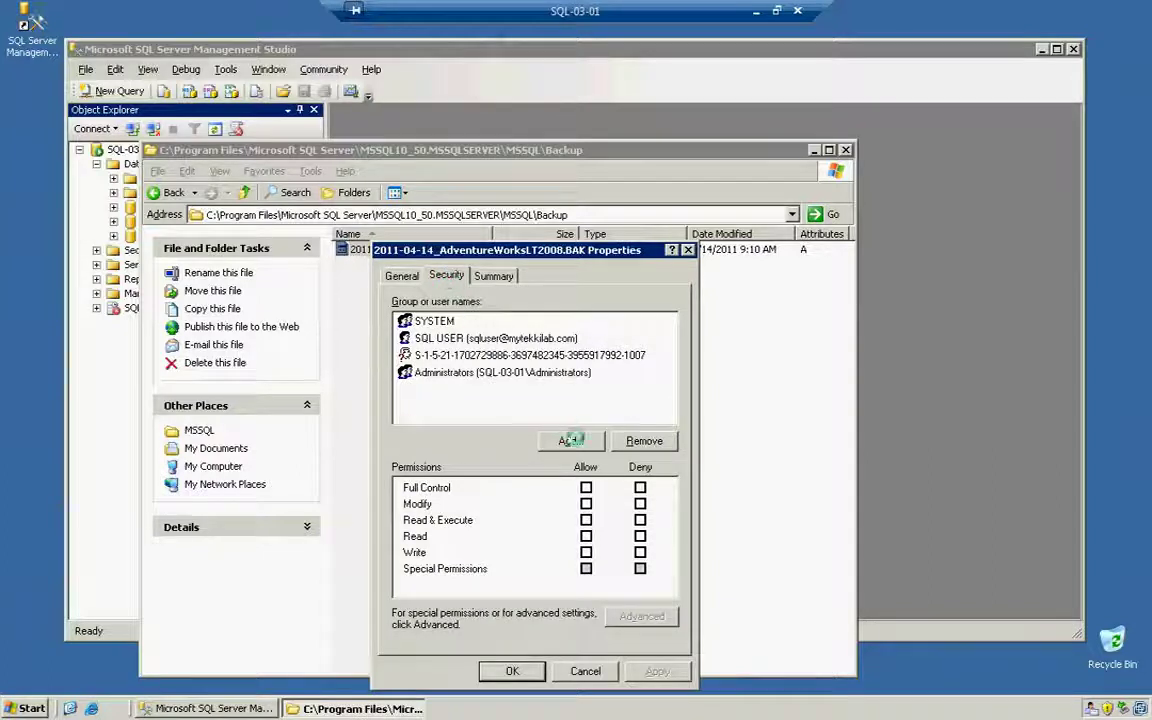
click(655, 616)
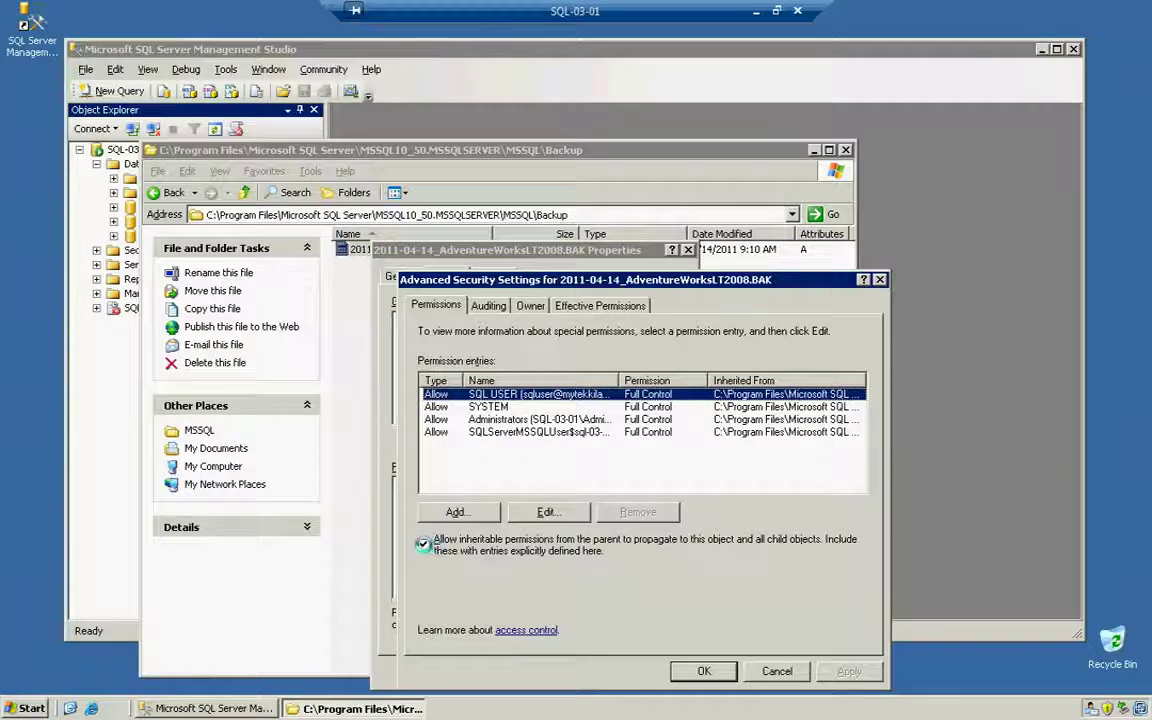
click(423, 544)
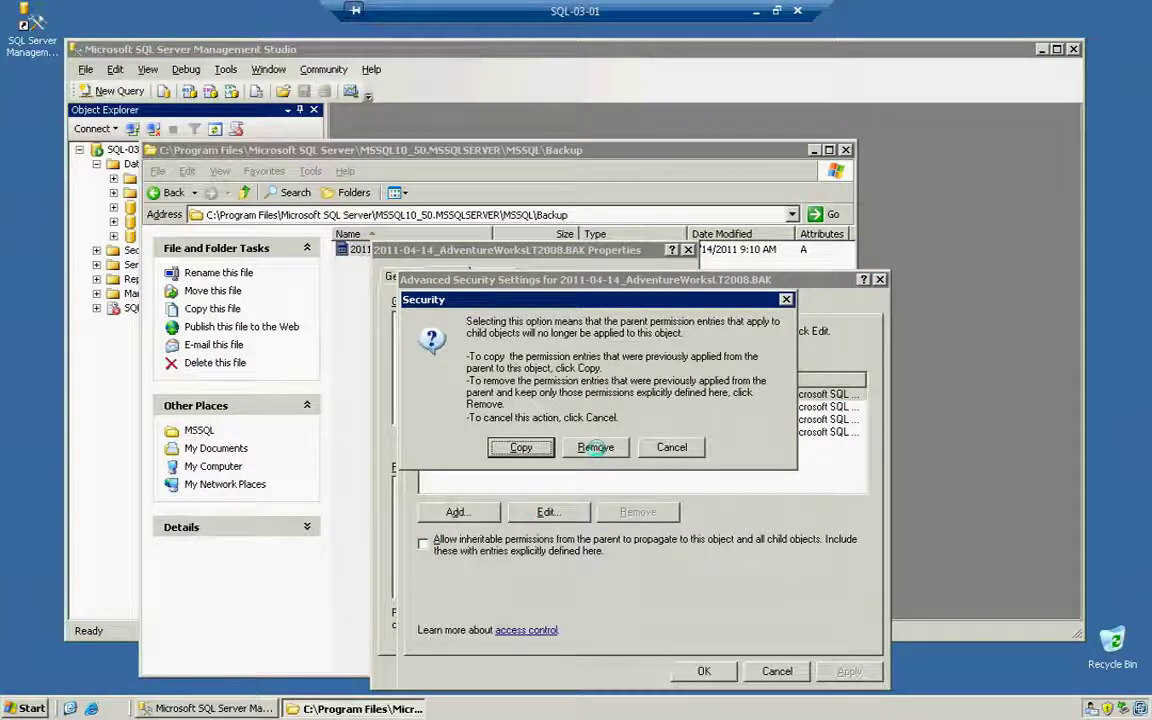
click(596, 447)
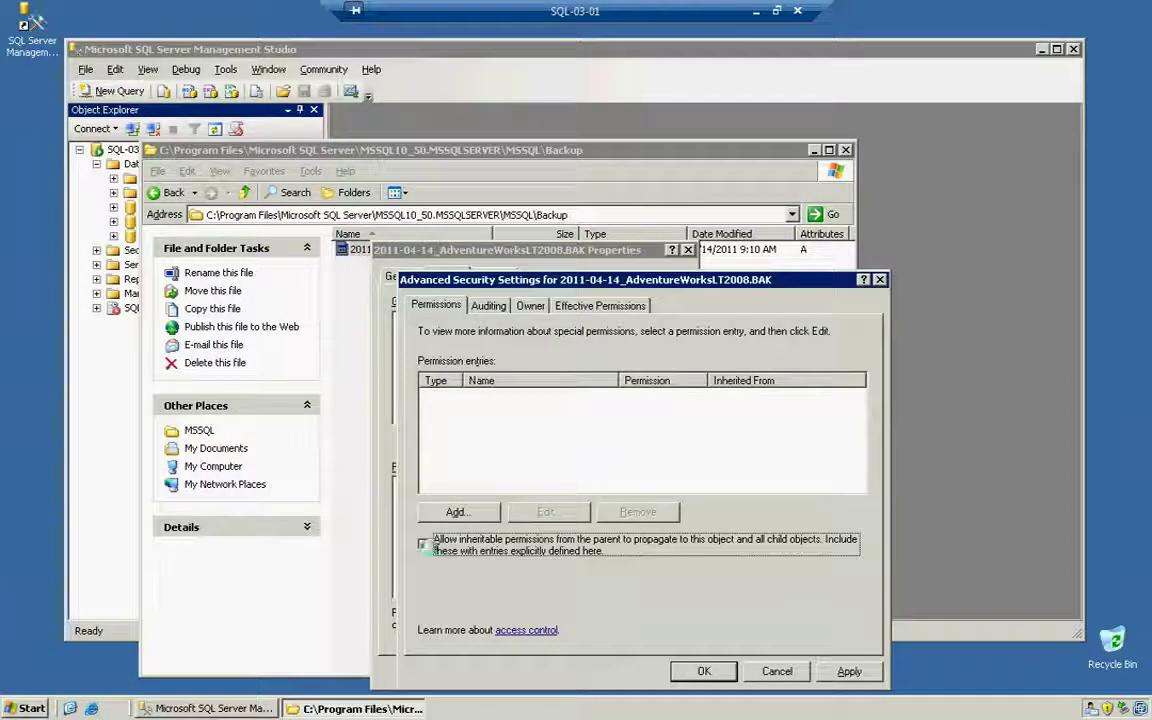
- Re-enable inheritable permissions from the parent for the backup file, apply the change, and close its properties and the Backup folder window
click(423, 544)
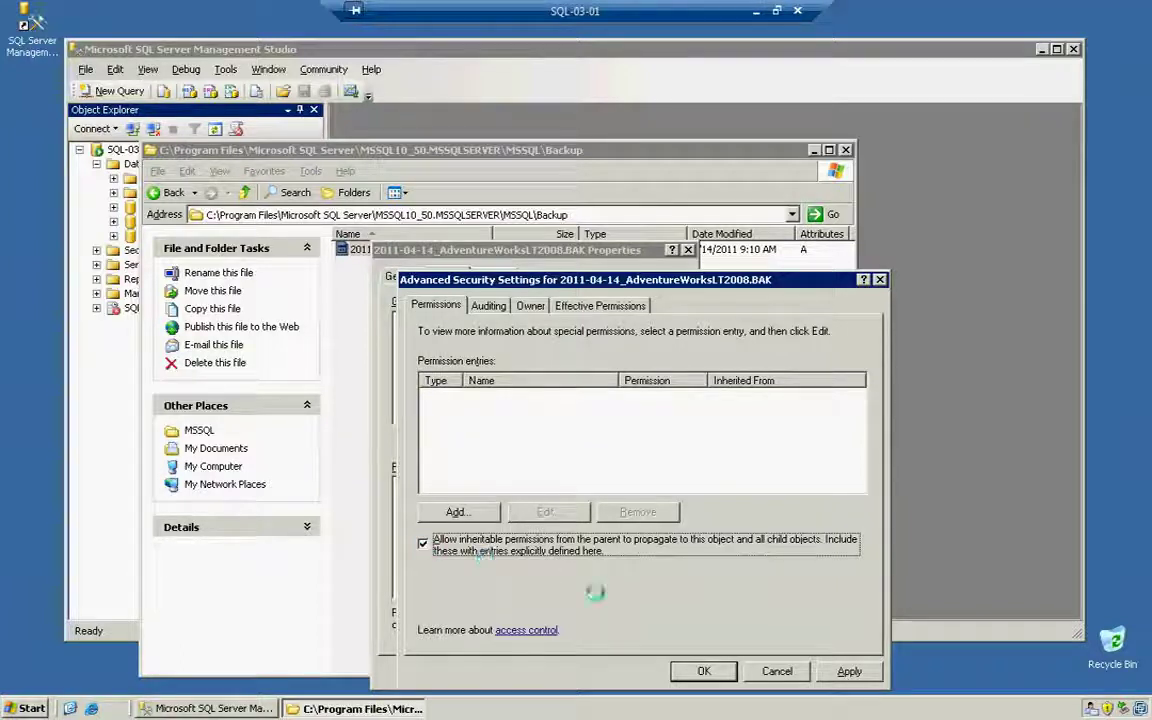
click(849, 671)
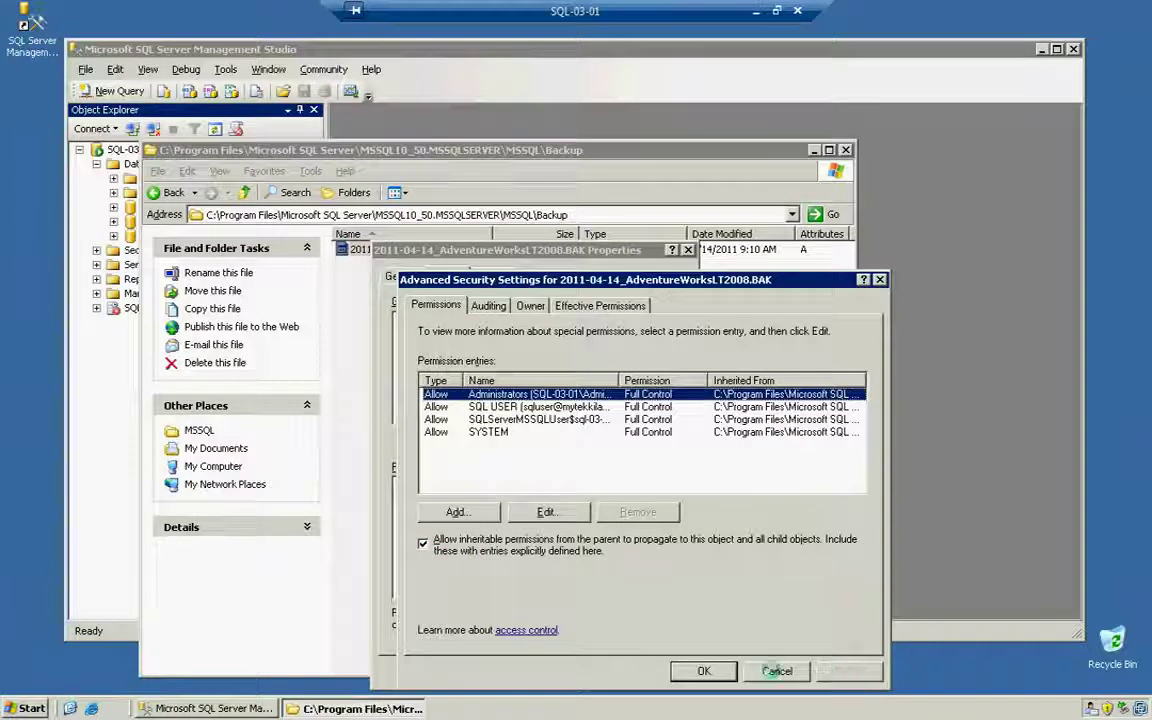
click(700, 671)
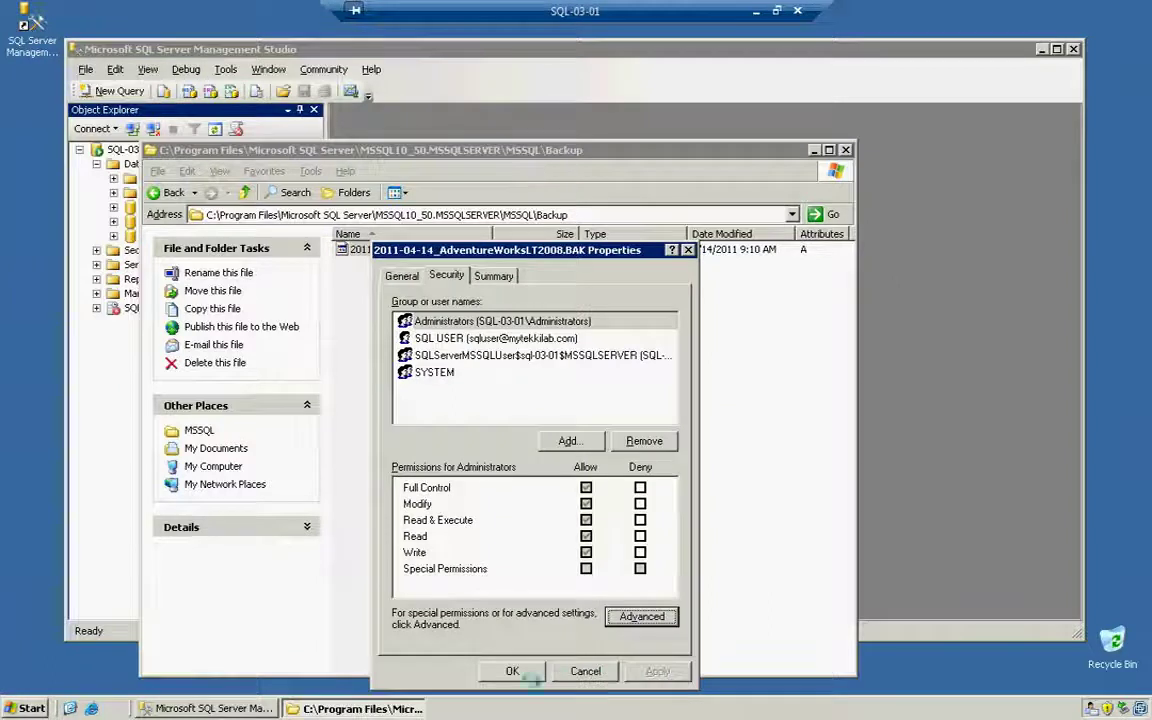
click(510, 672)
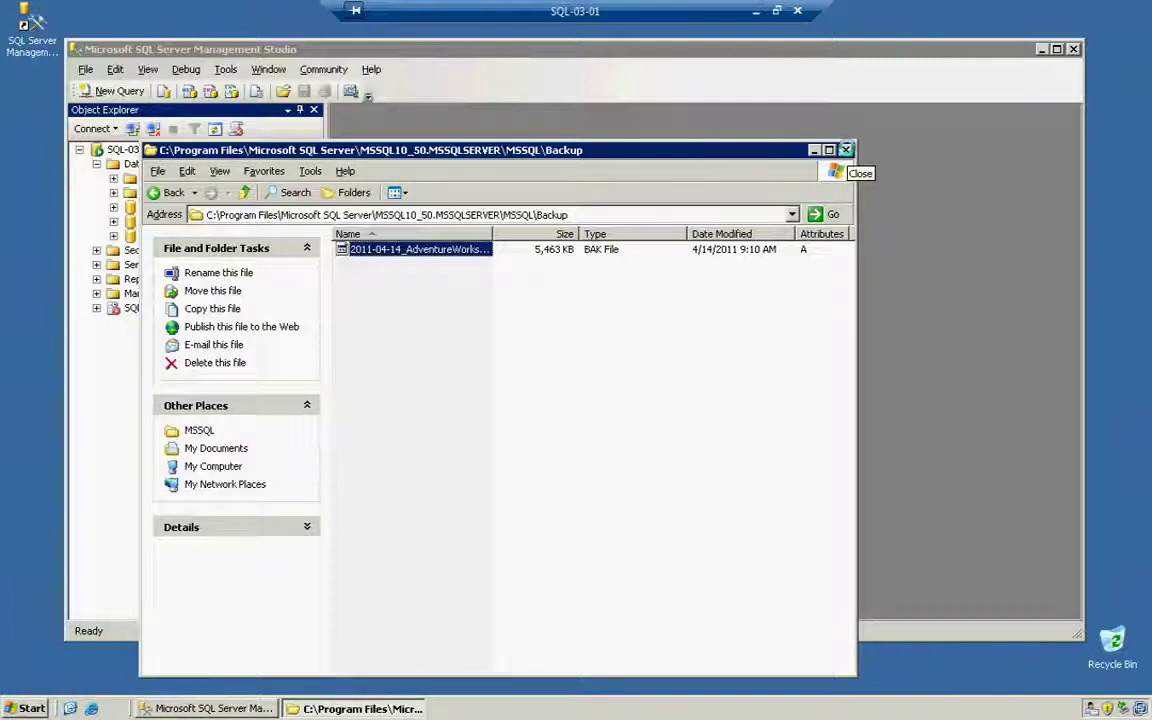
click(845, 150)
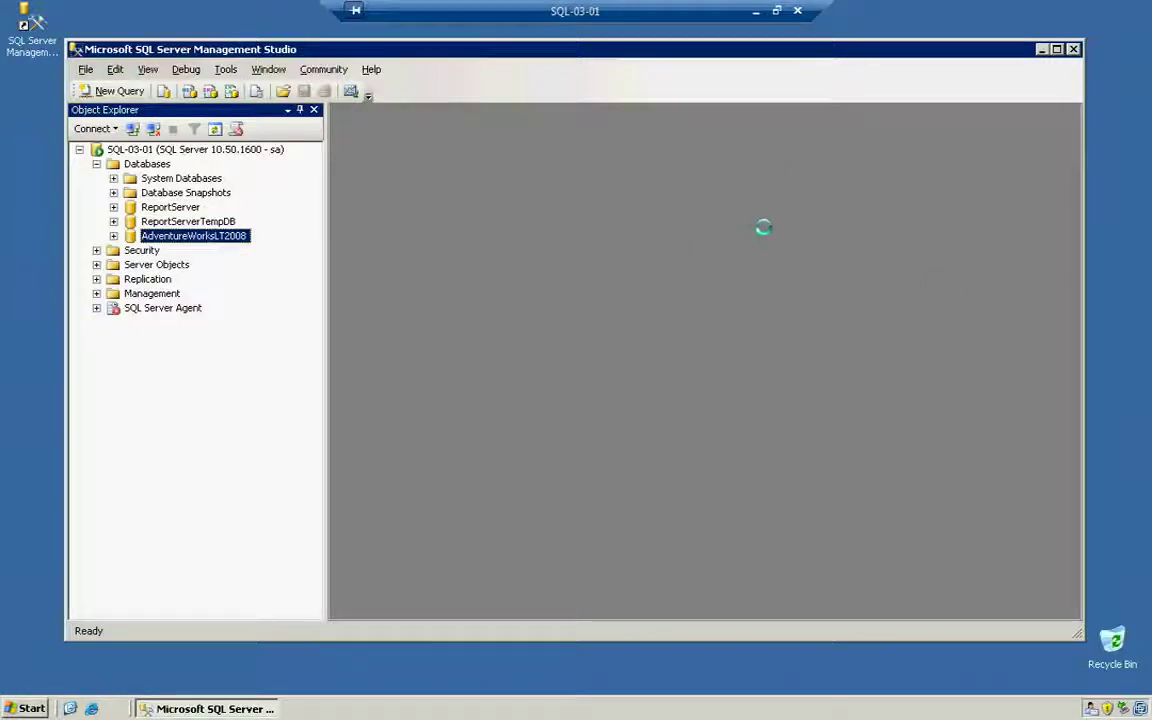
- Start a database restore from the Databases node and name the destination database AVLT2008
click(137, 163)
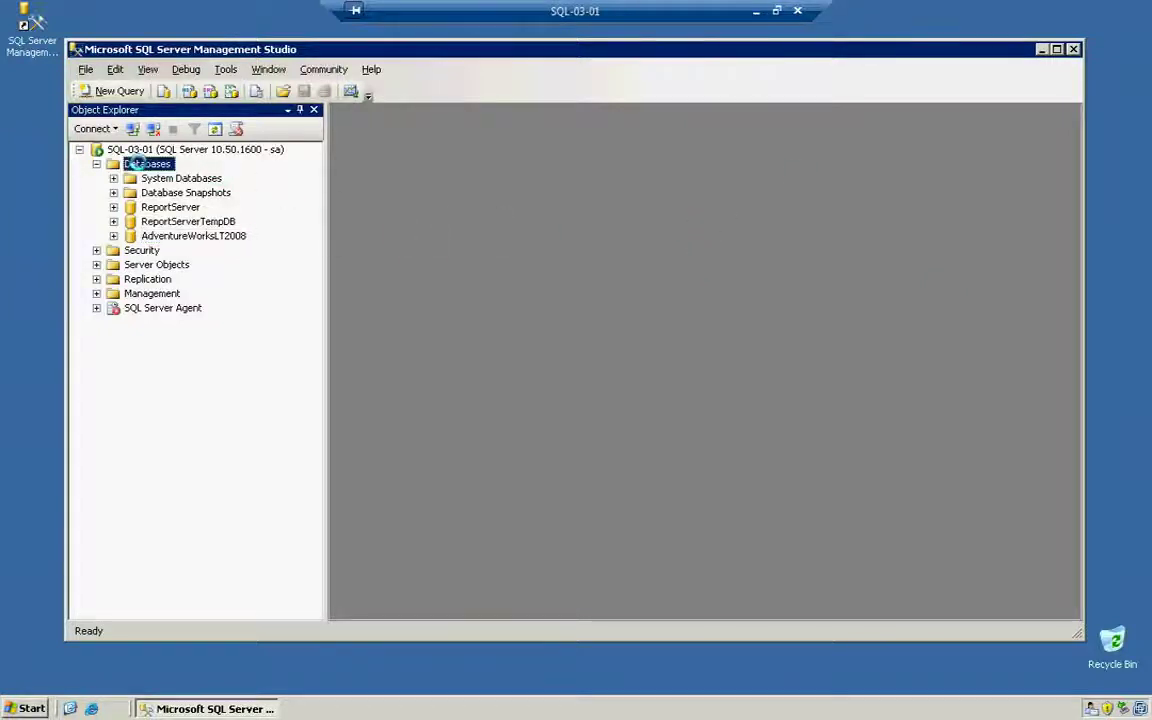
right_click(135, 163)
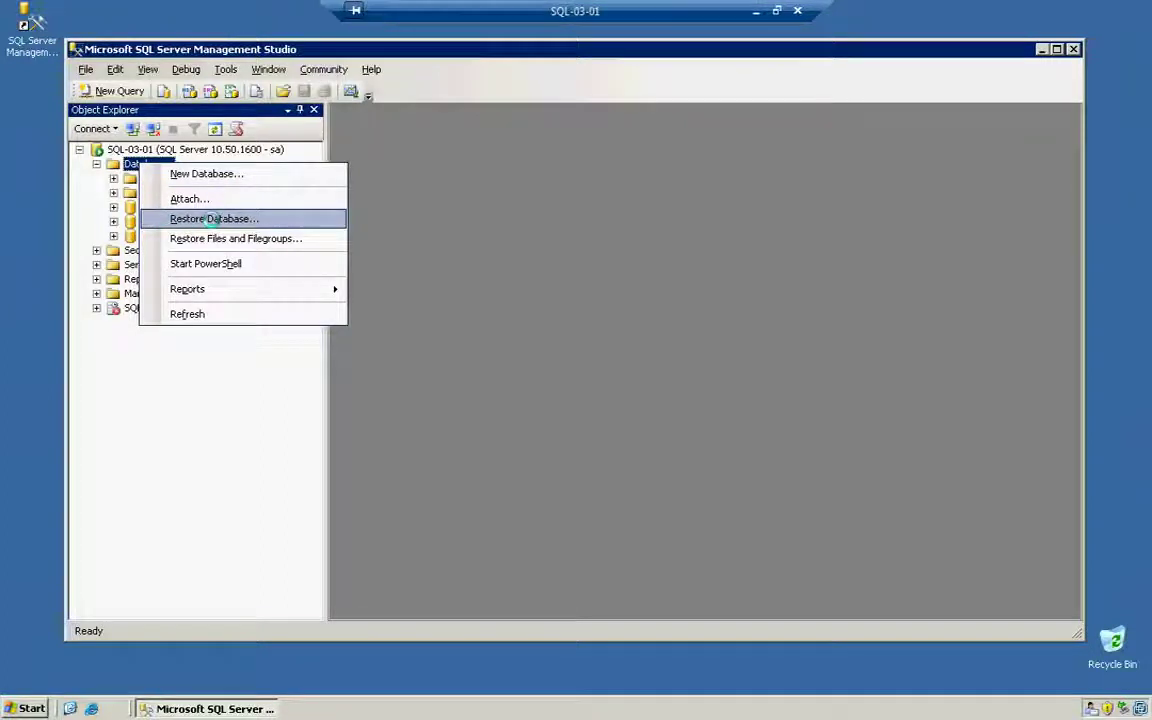
click(208, 222)
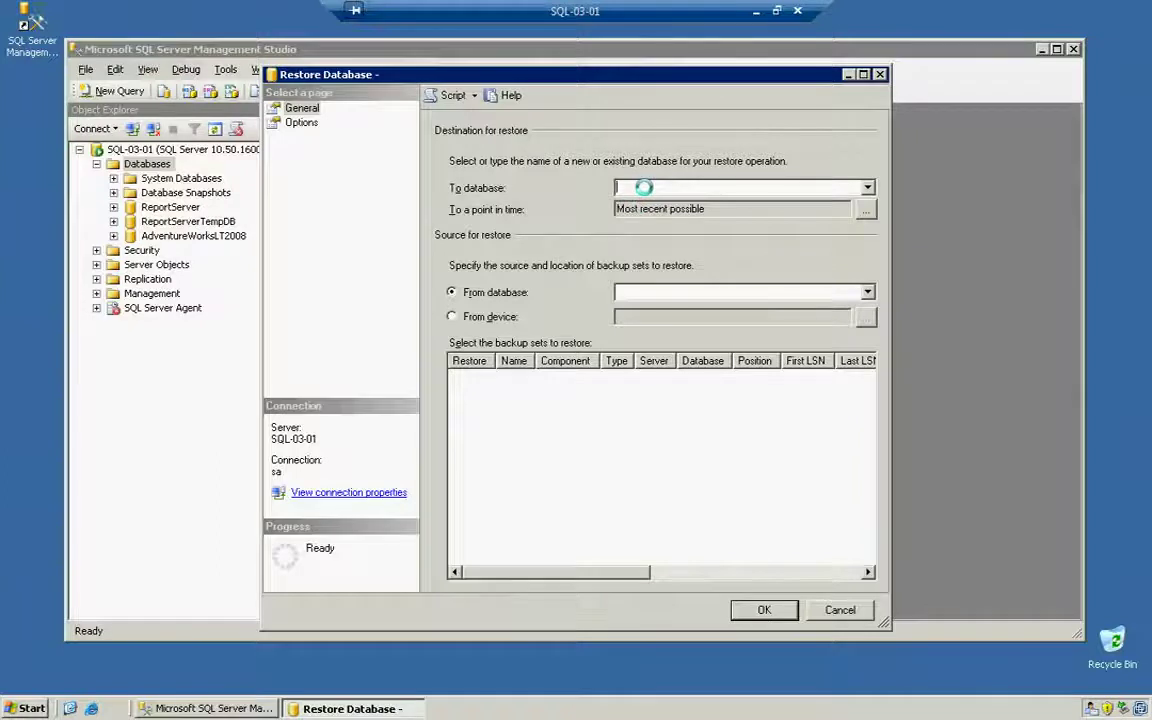
text(AVLT2008)
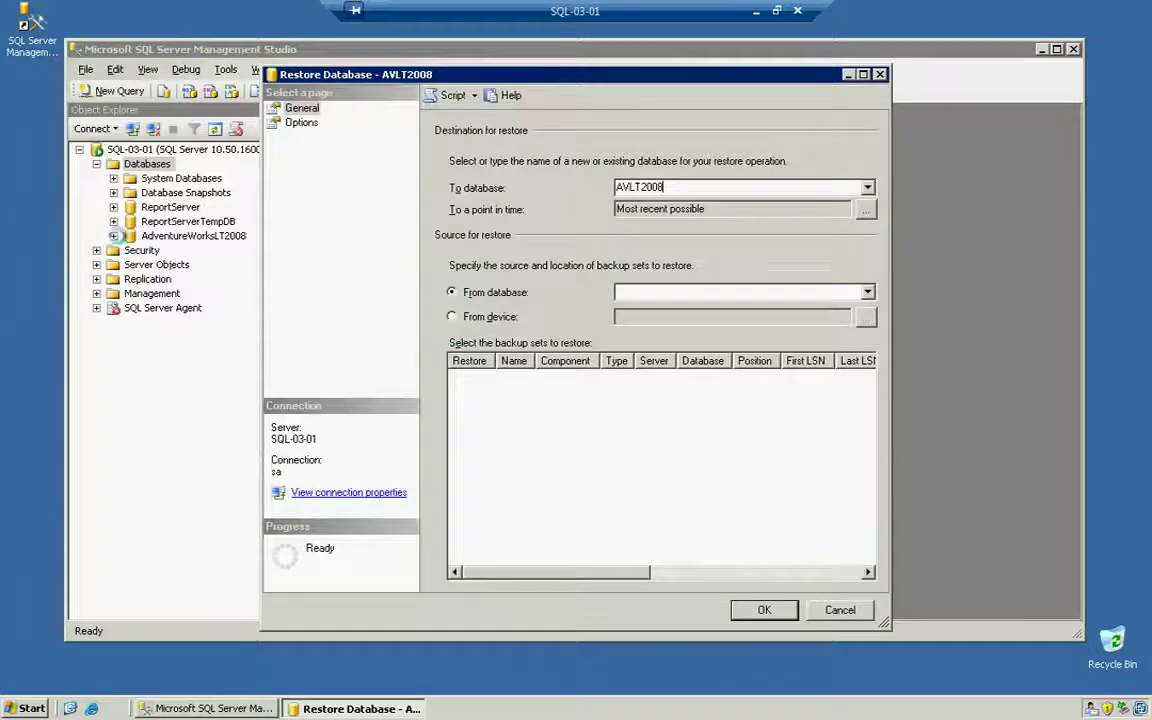
- Set the restore source to the device file 2011-04-14_AdventureWorksLT2008.BAK and mark its full database backup set for restoring
click(467, 316)
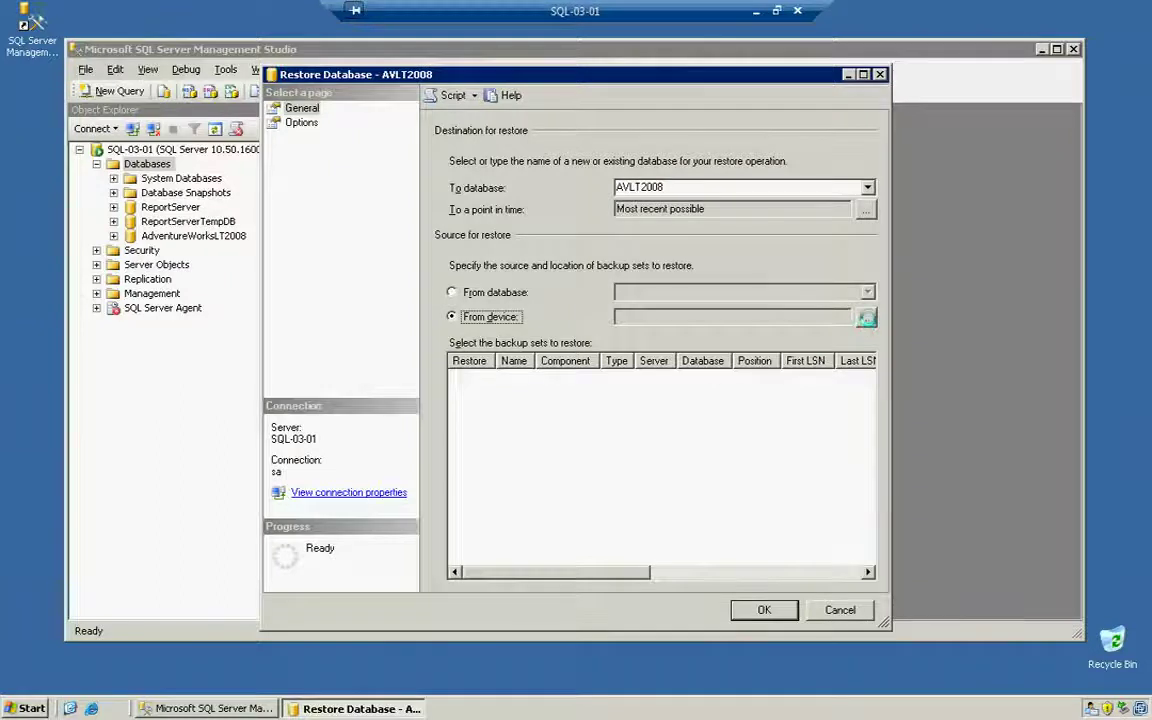
click(866, 317)
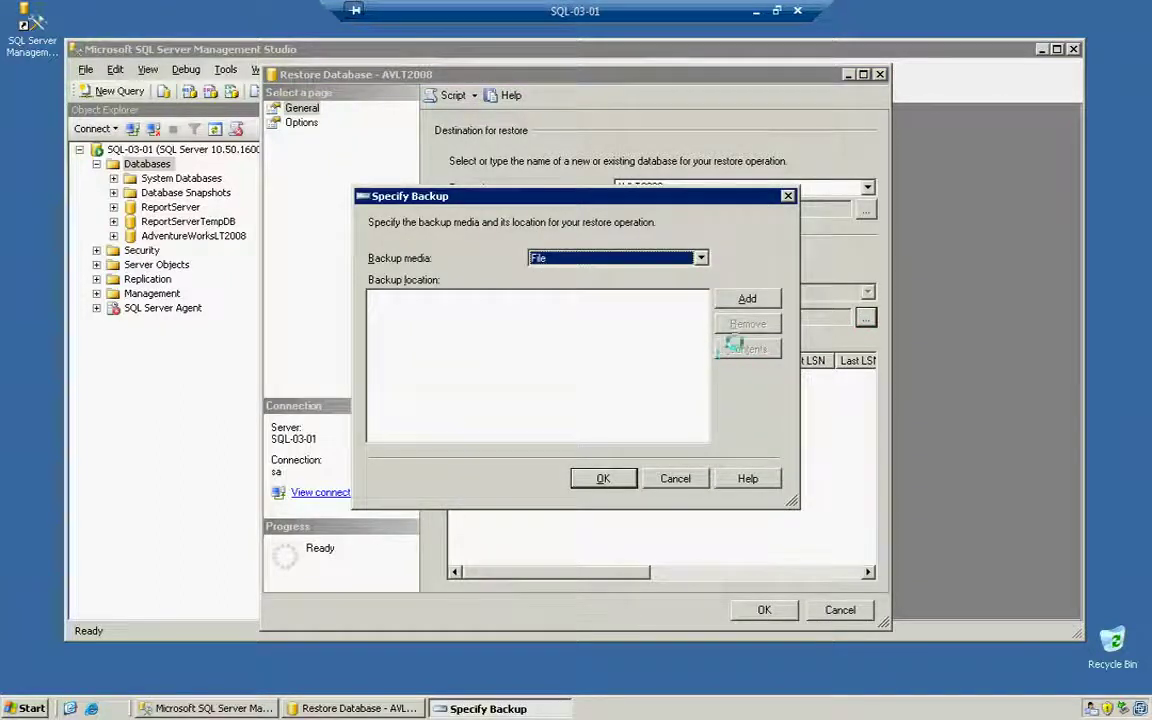
click(582, 259)
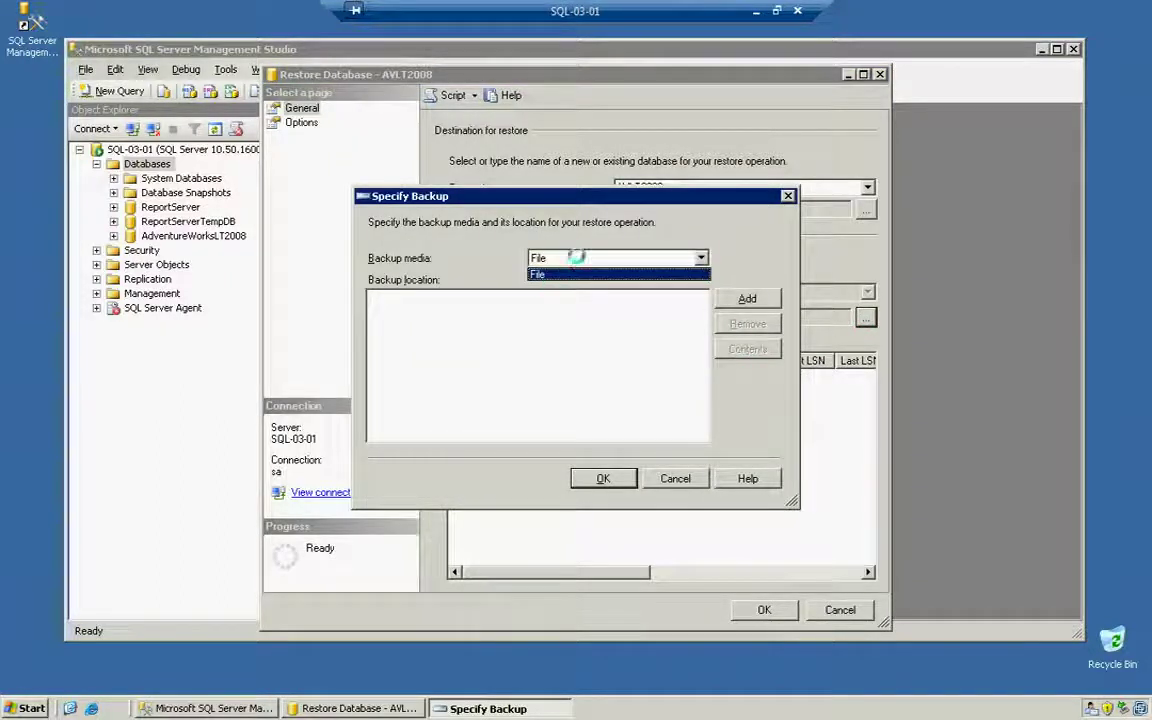
click(586, 274)
click(748, 300)
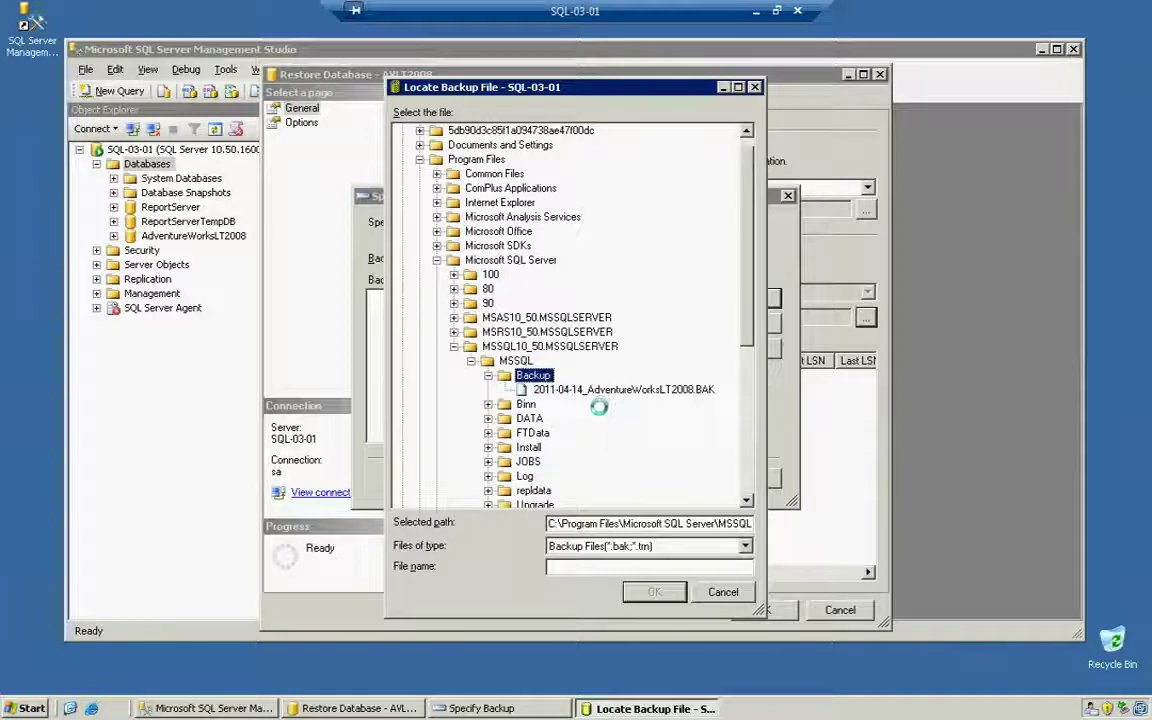
click(600, 390)
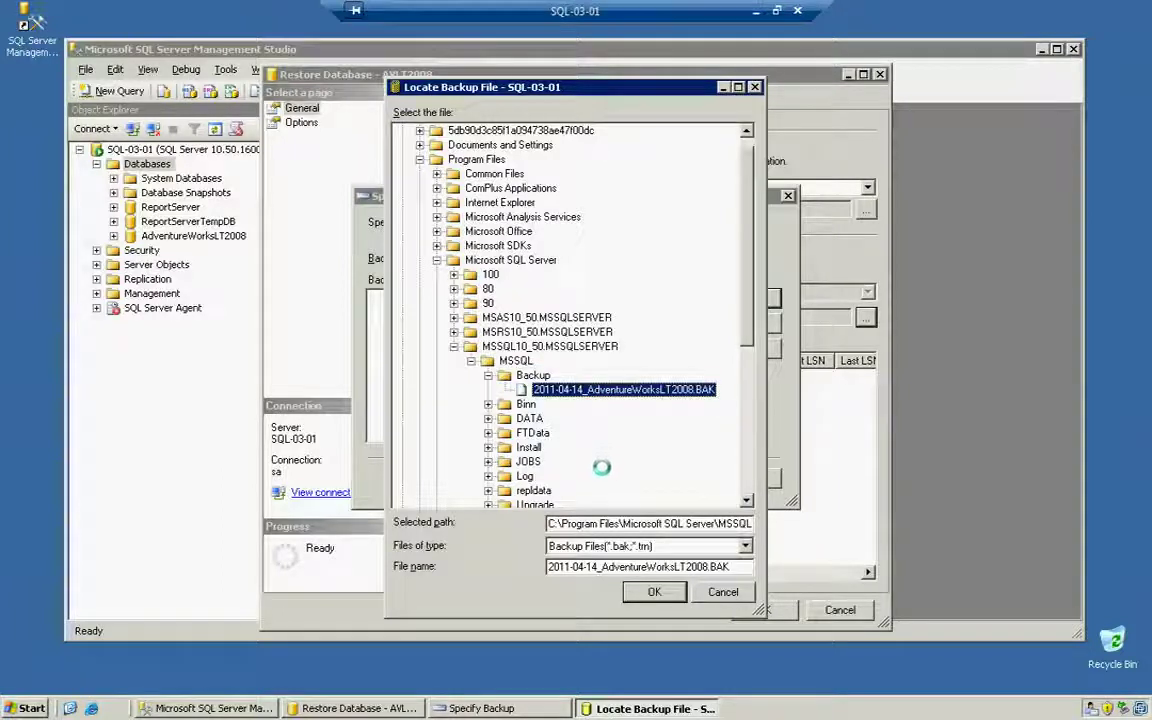
click(655, 592)
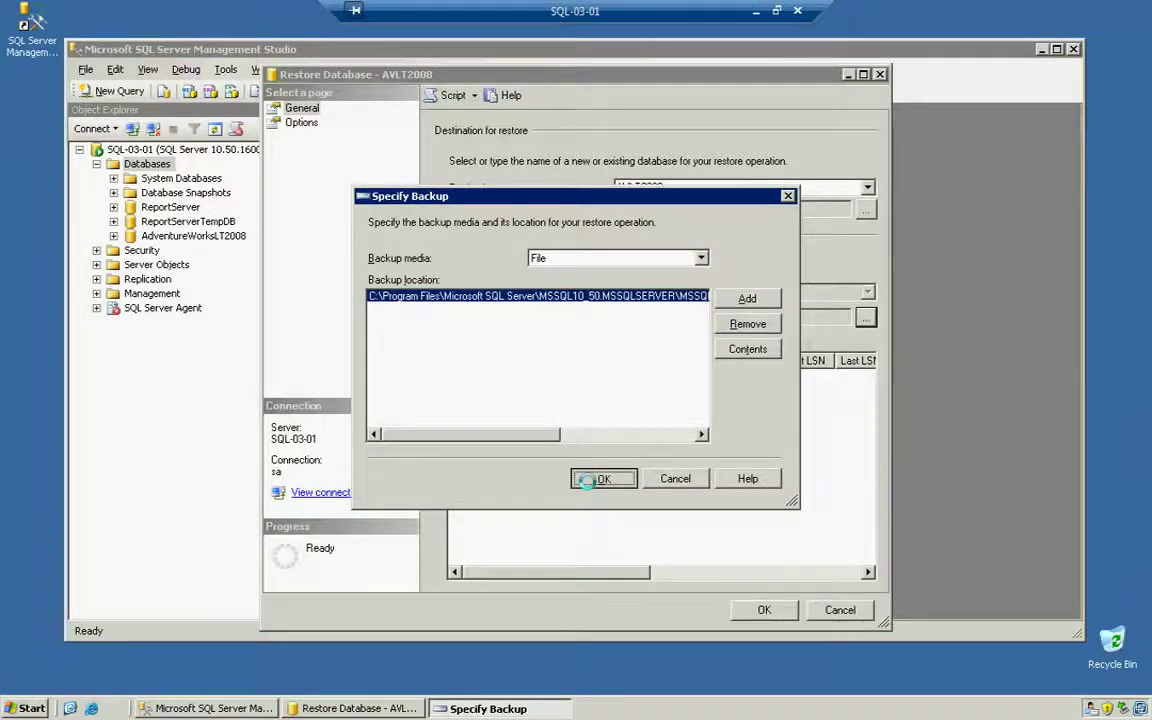
click(590, 479)
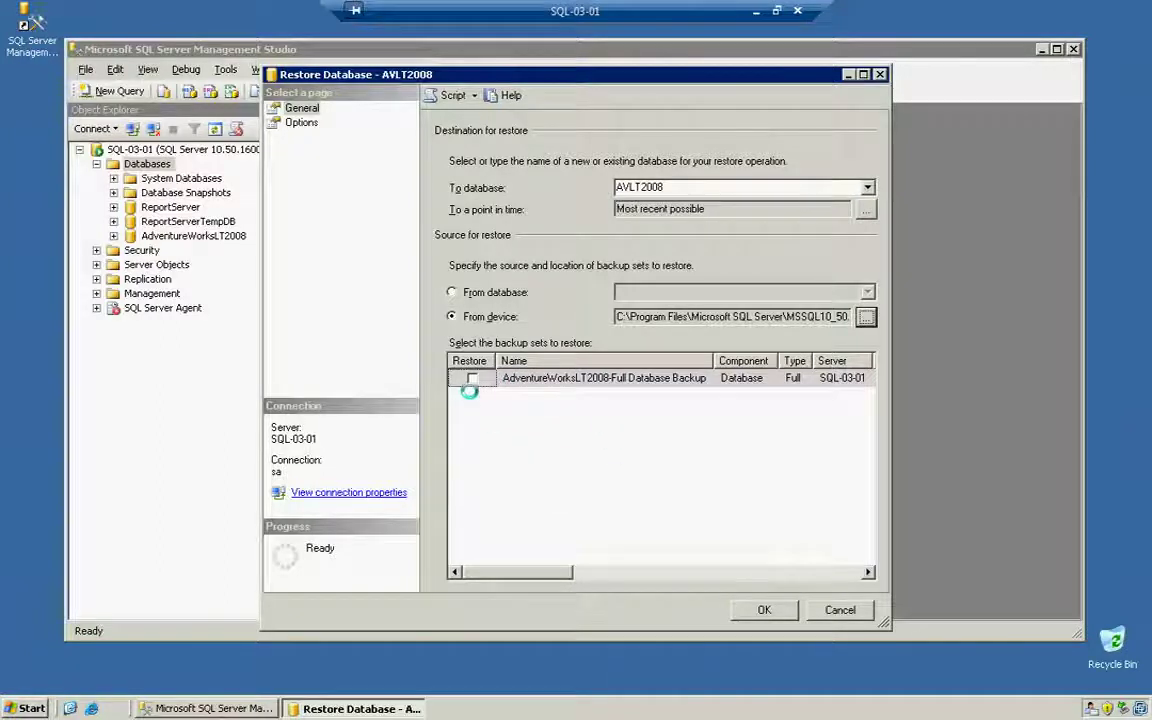
click(471, 379)
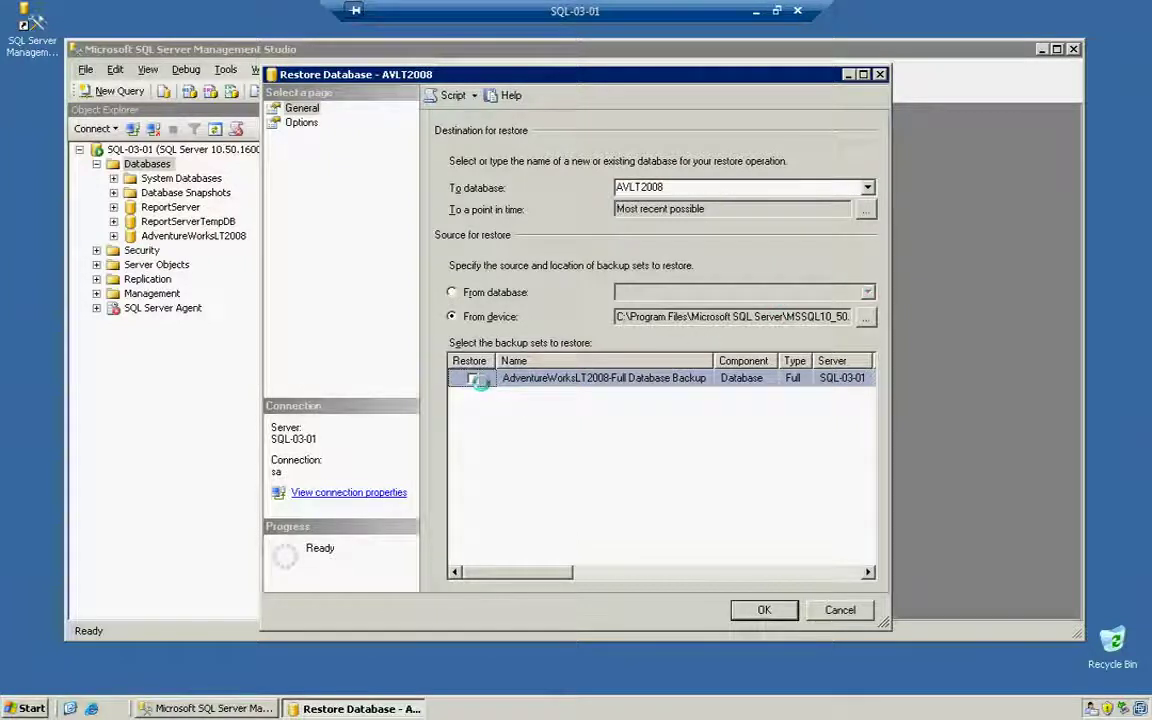
- Check the restore options for the target paths and file names of the data and log files
click(298, 122)
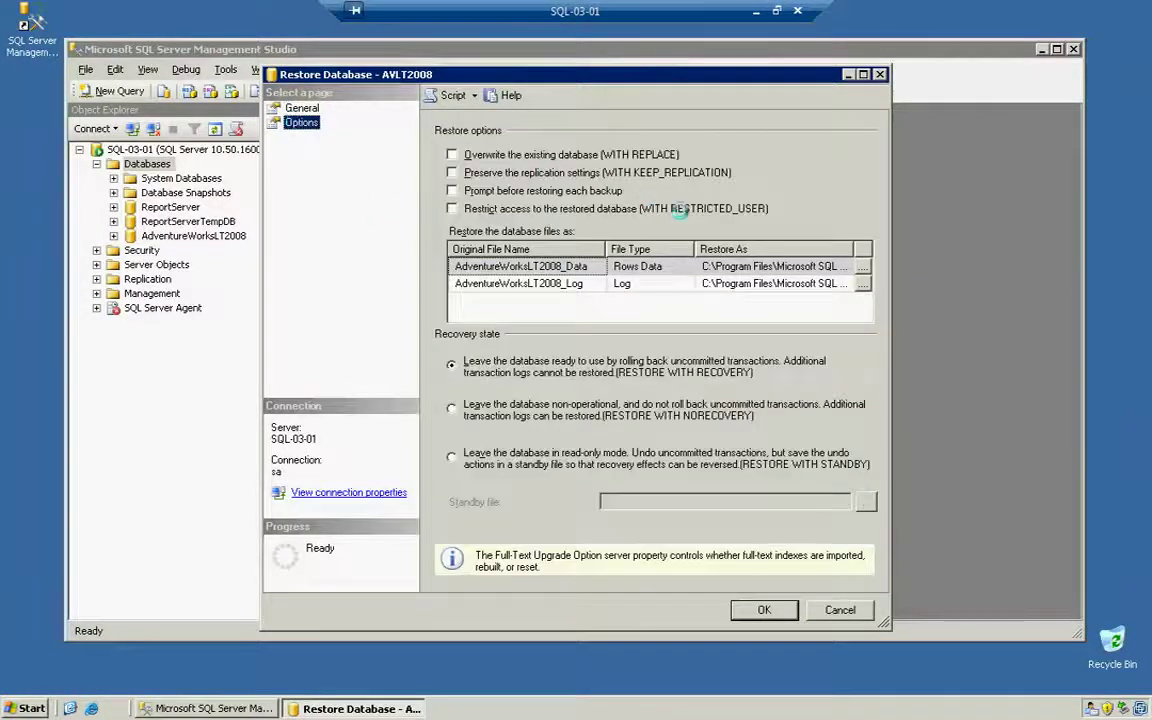
click(733, 266)
click(738, 266)
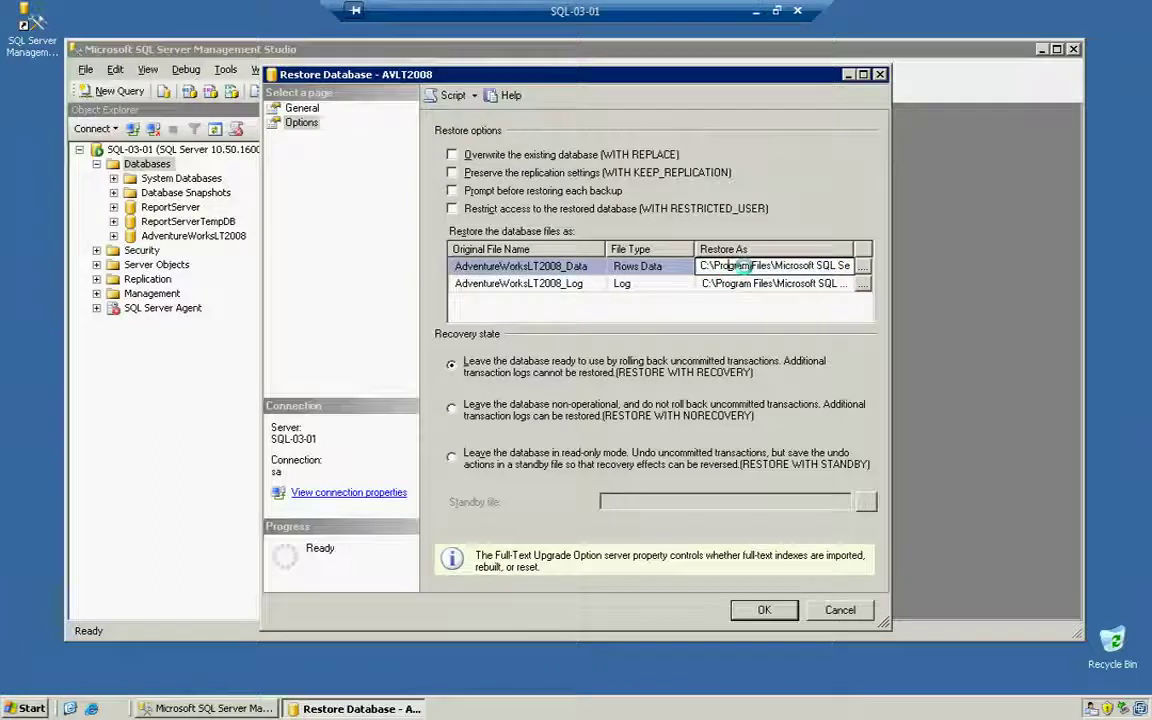
key(End)
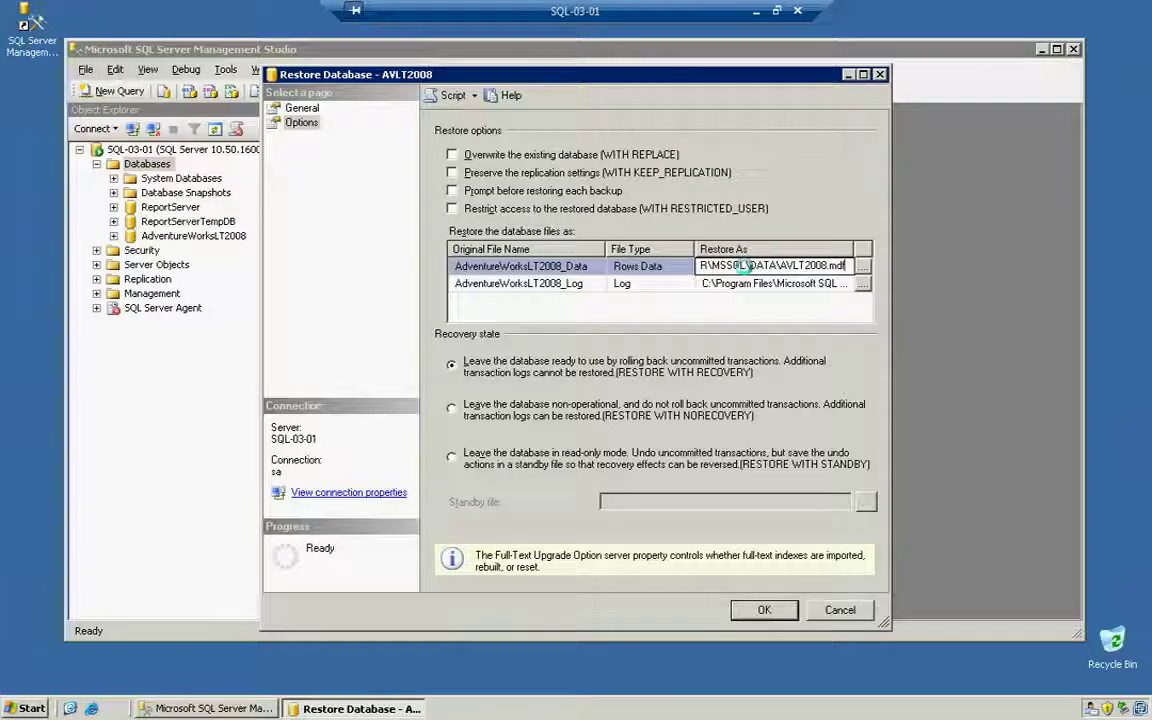
key(Down)
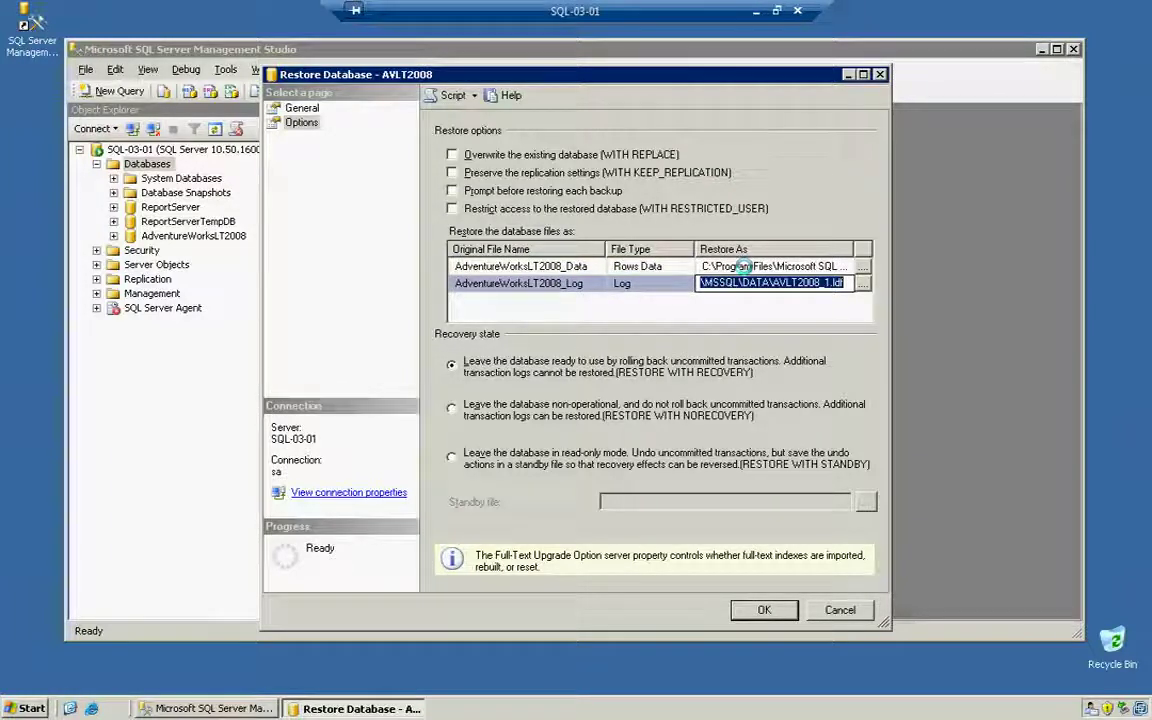
click(744, 265)
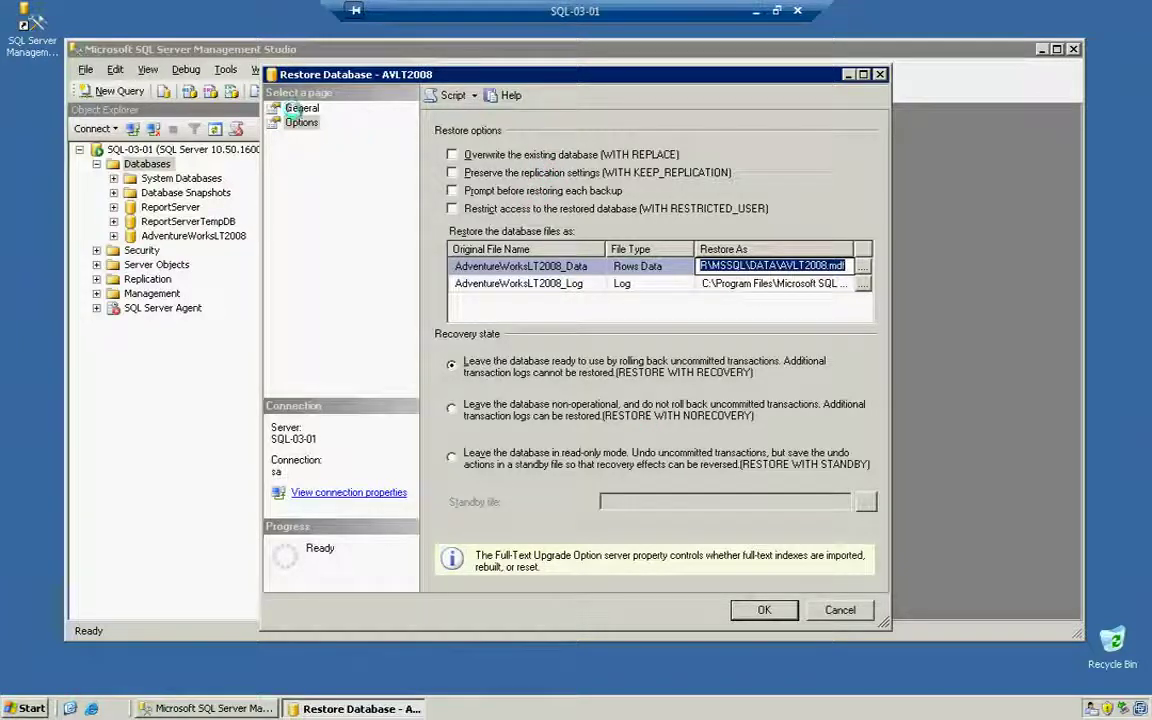
- Return to the general restore settings, run the restore to AVLT2008, and dismiss the completion message
click(297, 108)
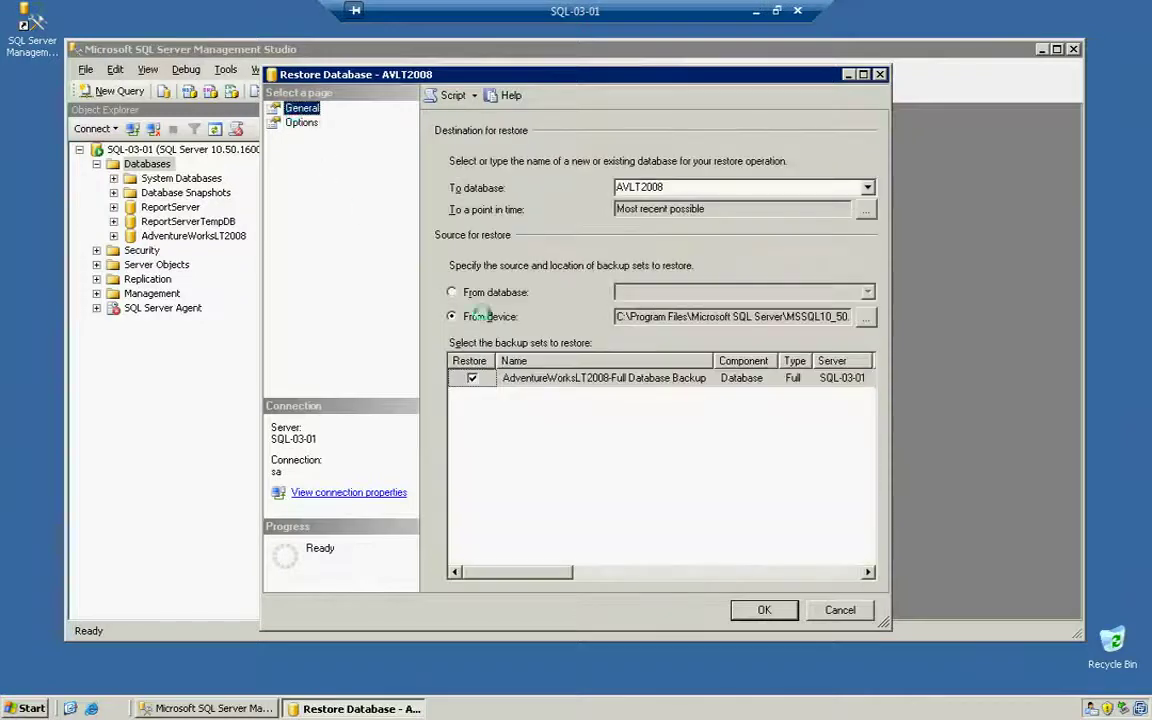
click(762, 610)
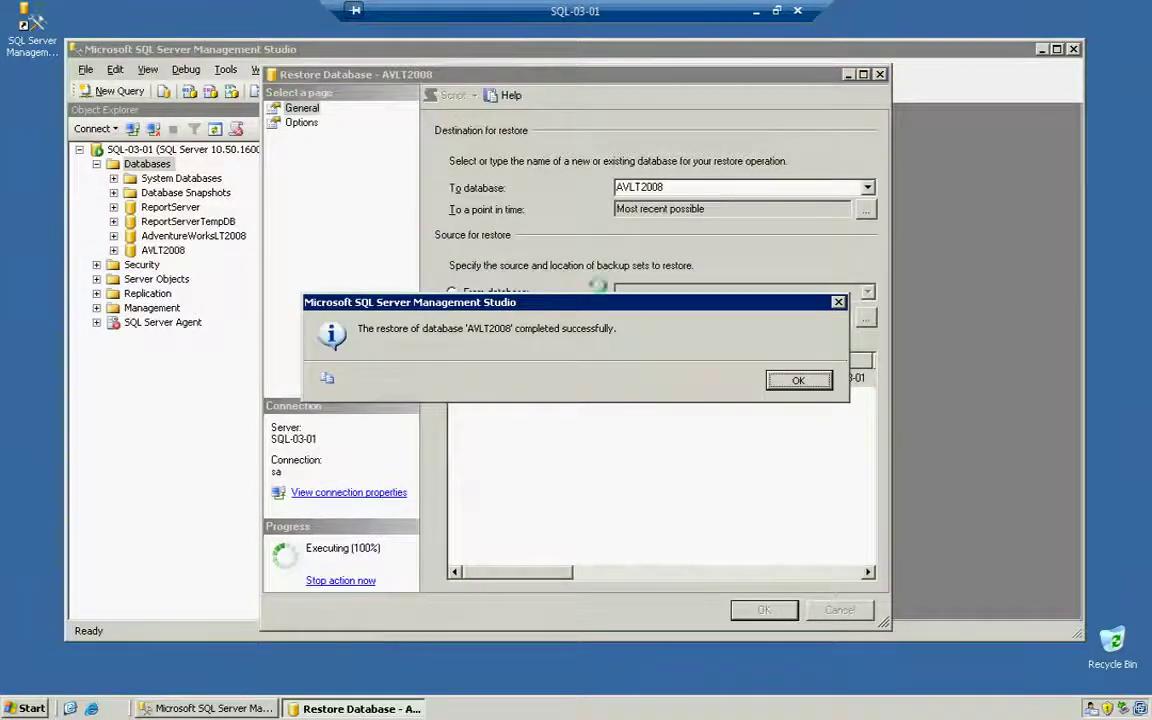
click(798, 380)
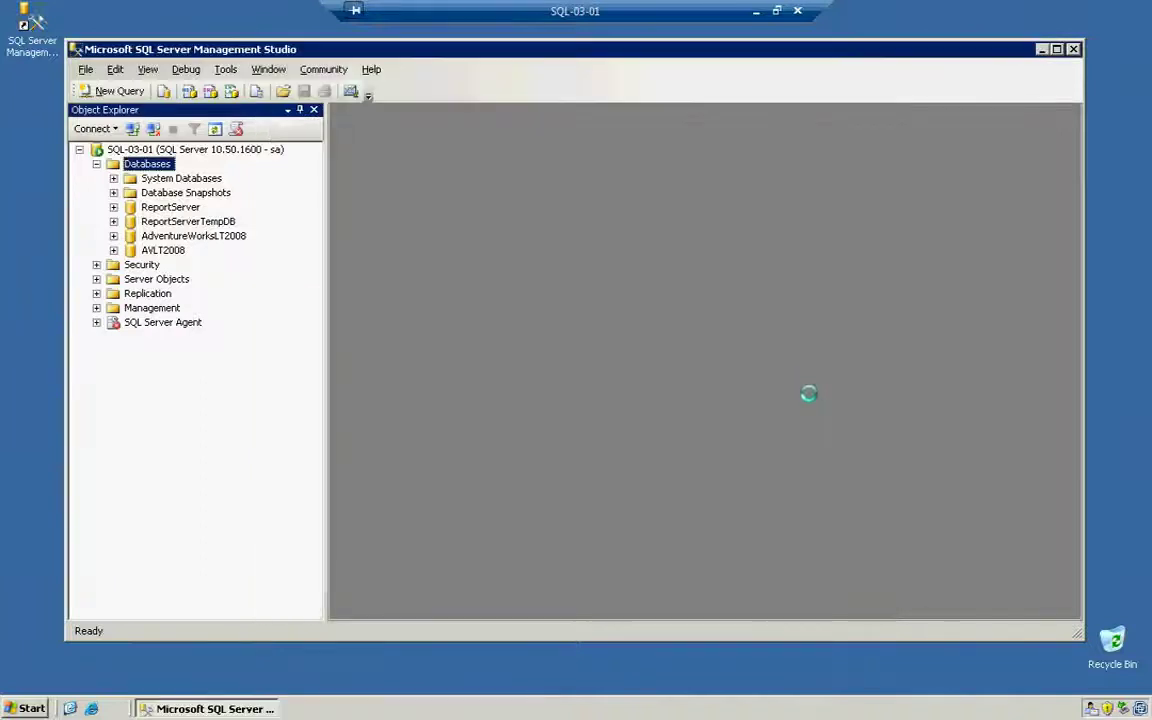
- Expand the Tables folders of AVLT2008 and AdventureWorksLT2008 to compare the restored tables with the originals
click(113, 250)
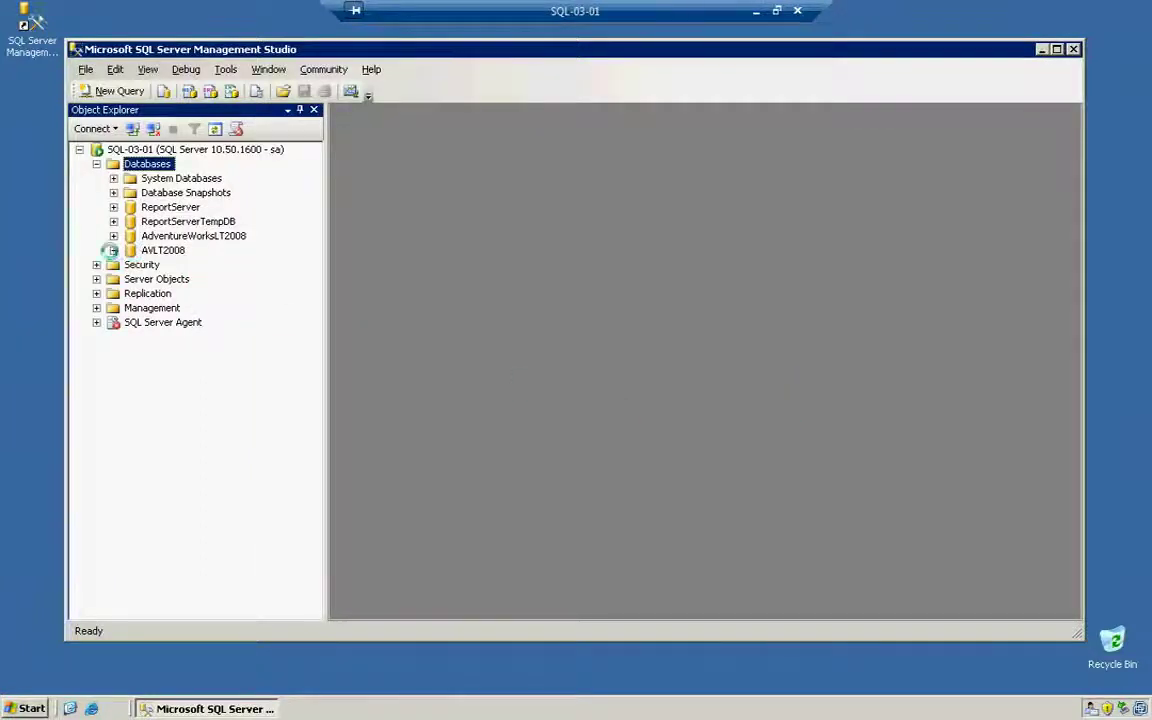
click(113, 236)
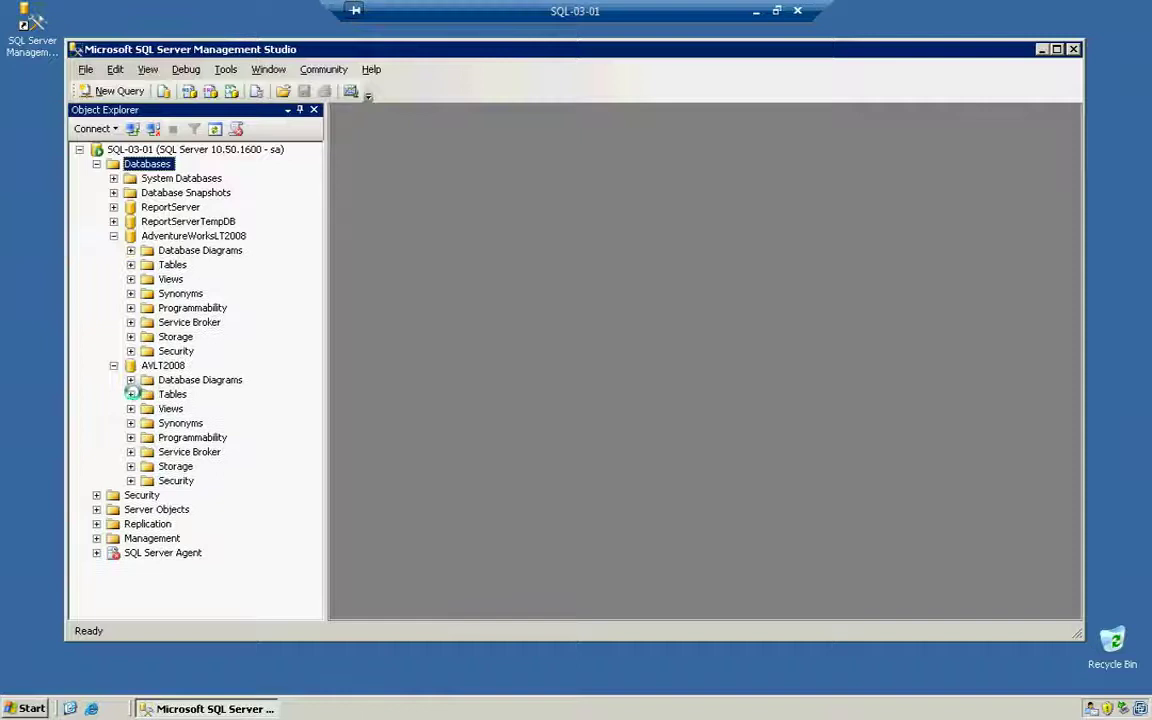
click(127, 394)
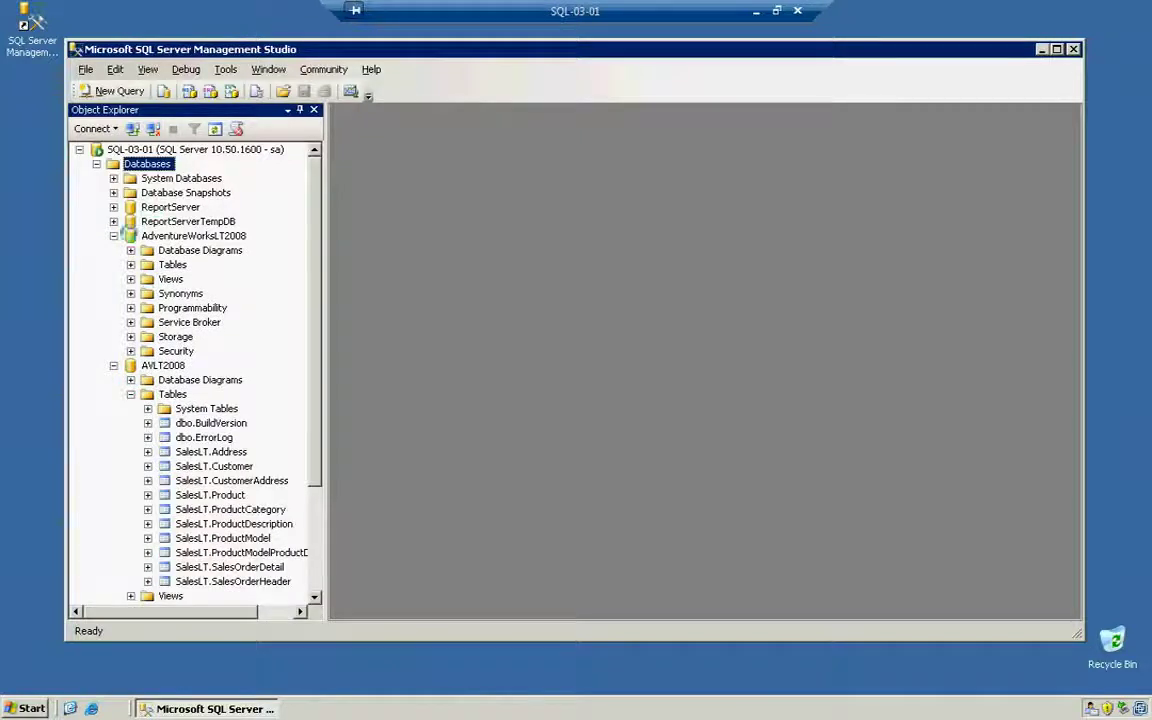
click(130, 265)
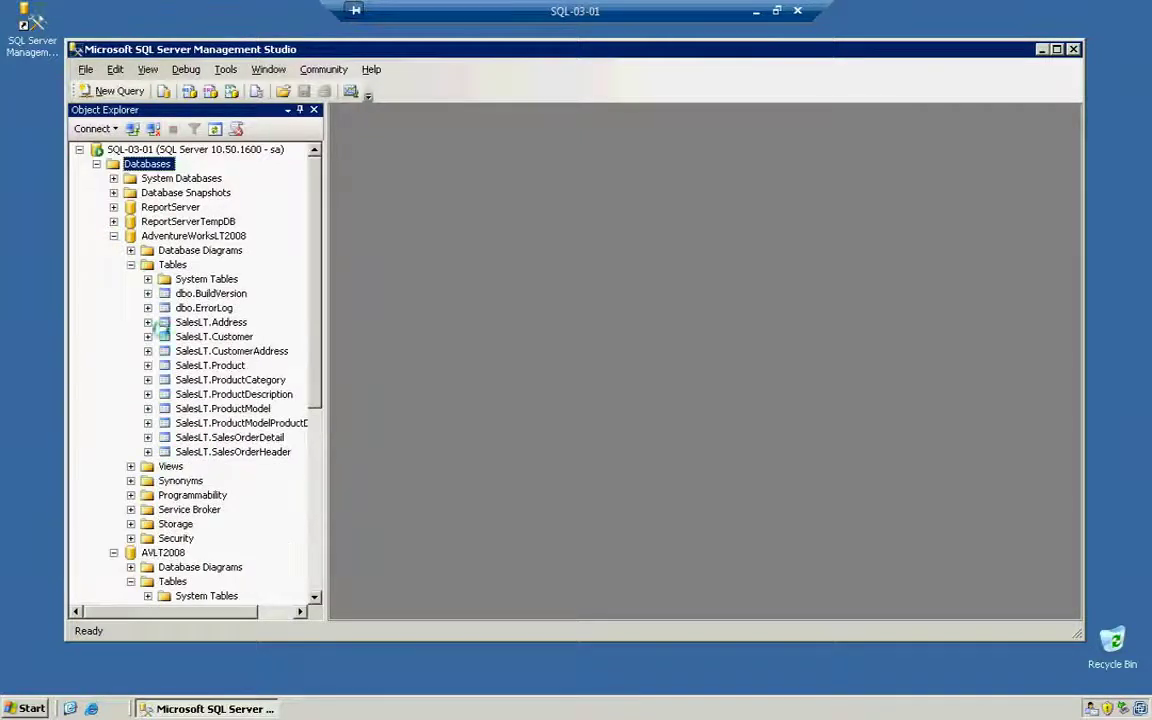
- Compare the table lists of AdventureWorksLT2008 and AVLT2008, and collapse both databases in the object tree
scroll(160, 335, down, 4)
scroll(162, 330, down, 2)
scroll(140, 318, up, 3)
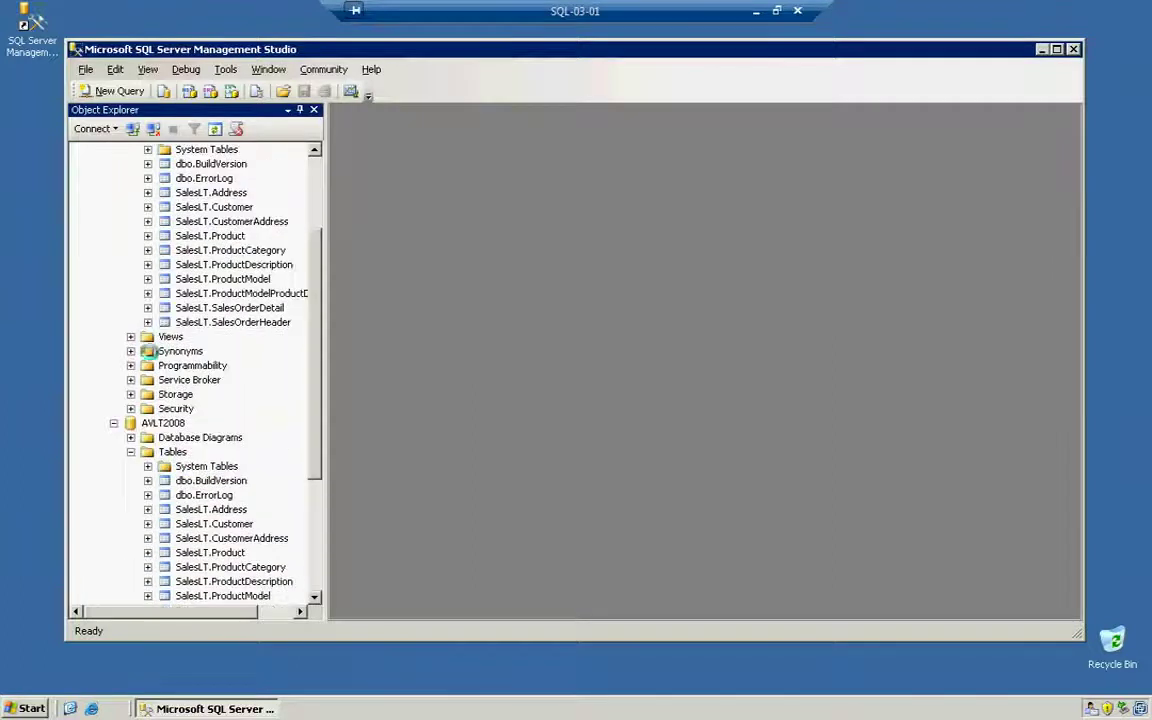
click(130, 452)
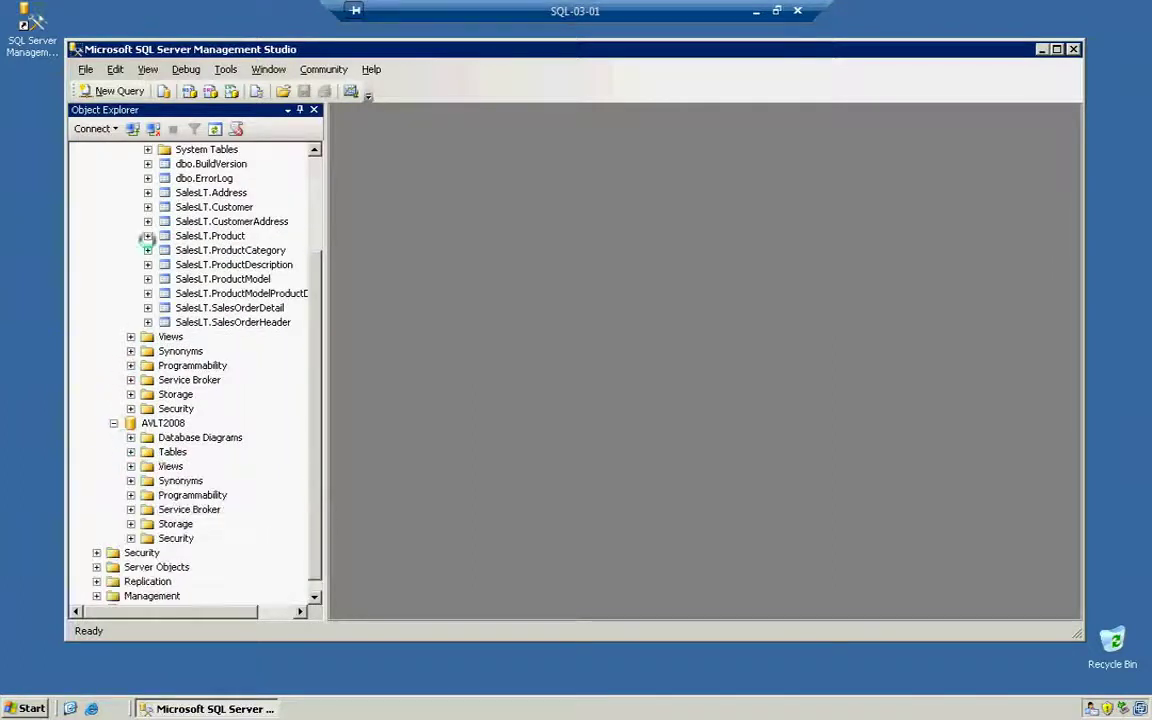
scroll(132, 180, up, 1)
click(130, 178)
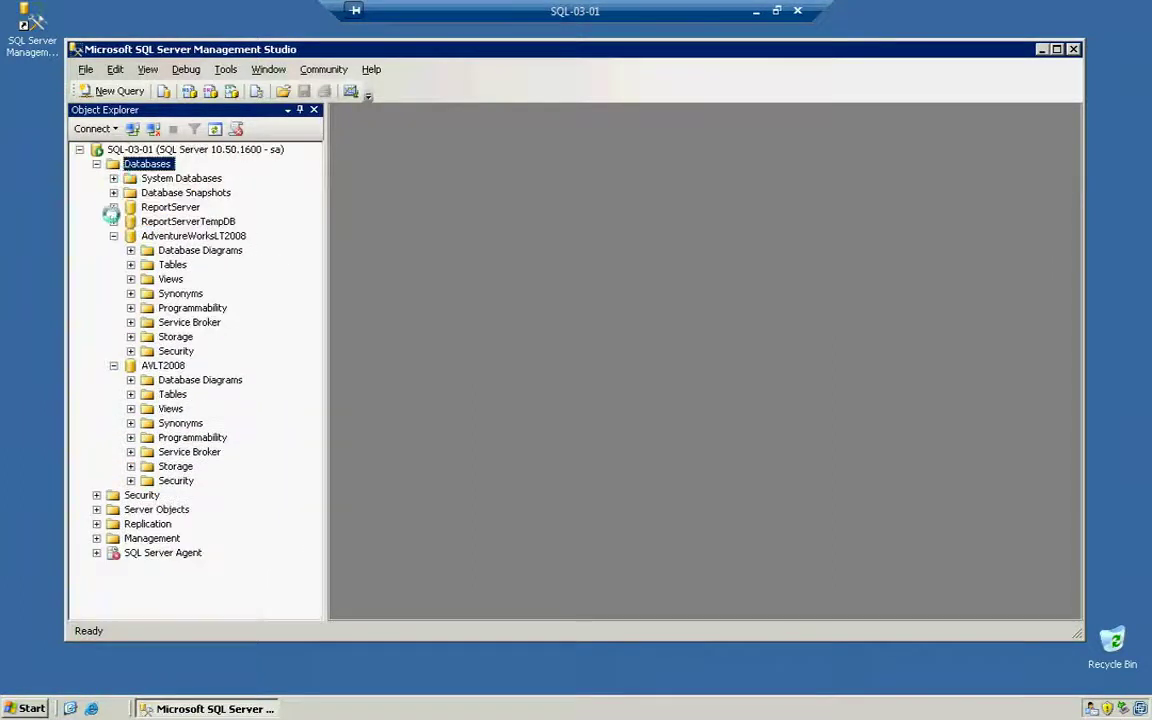
click(113, 236)
click(113, 250)
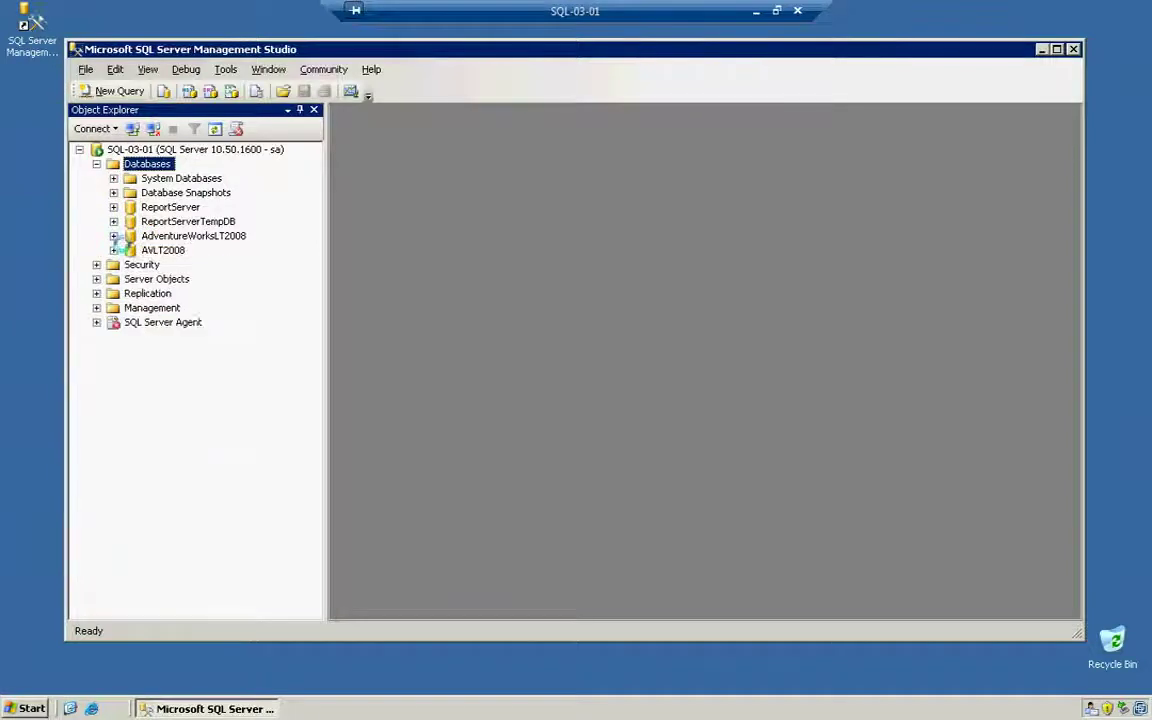
- Minimize the remote session and review the SQL Basics 1 topics in the Notepad file _Script.txt, highlighting each line from attaching to restoring a database
click(754, 11)
drag(376, 207, 140, 207)
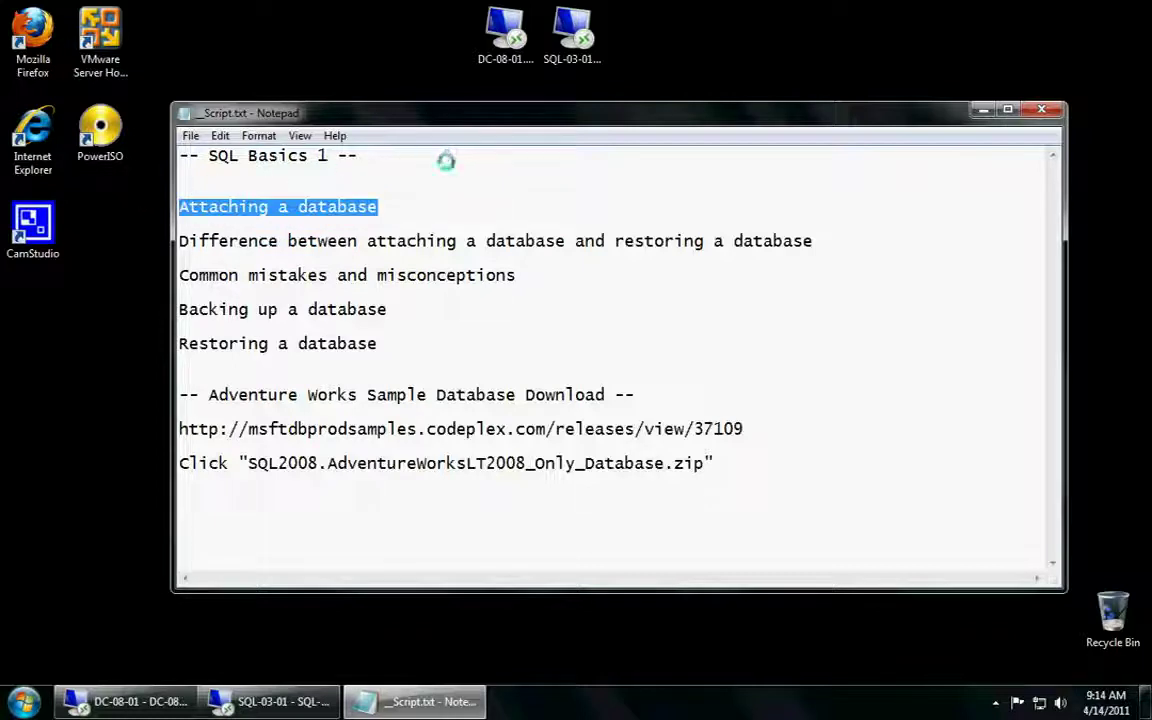
click(455, 185)
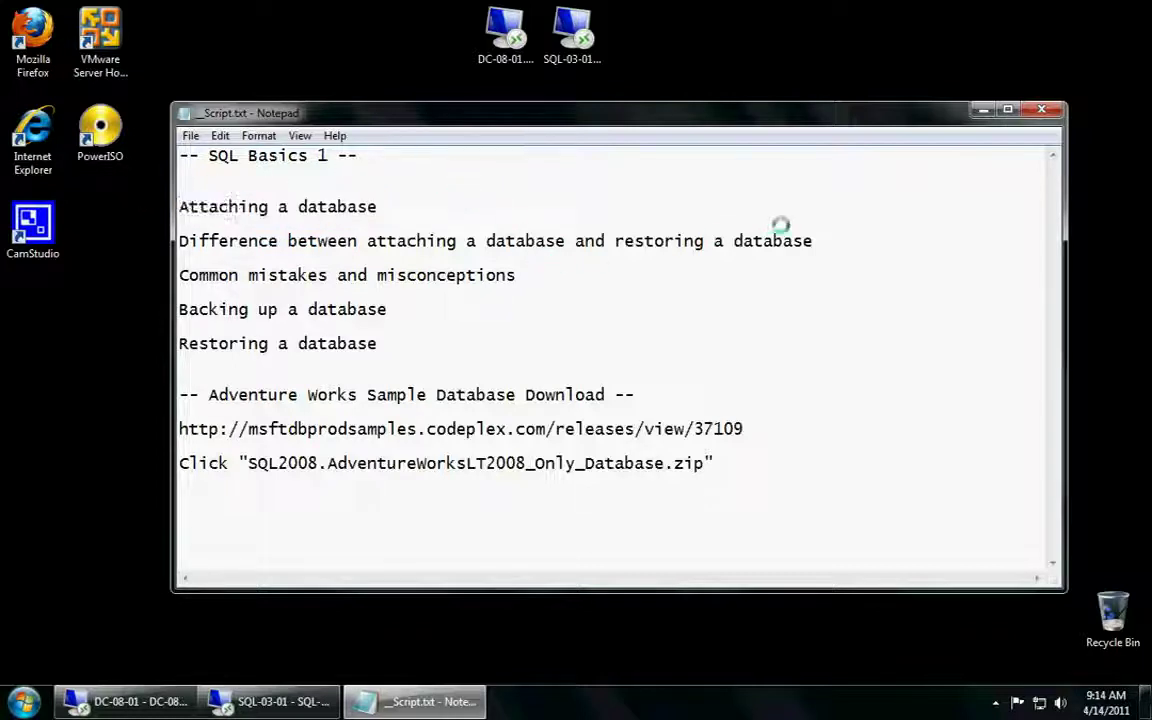
drag(825, 241, 172, 245)
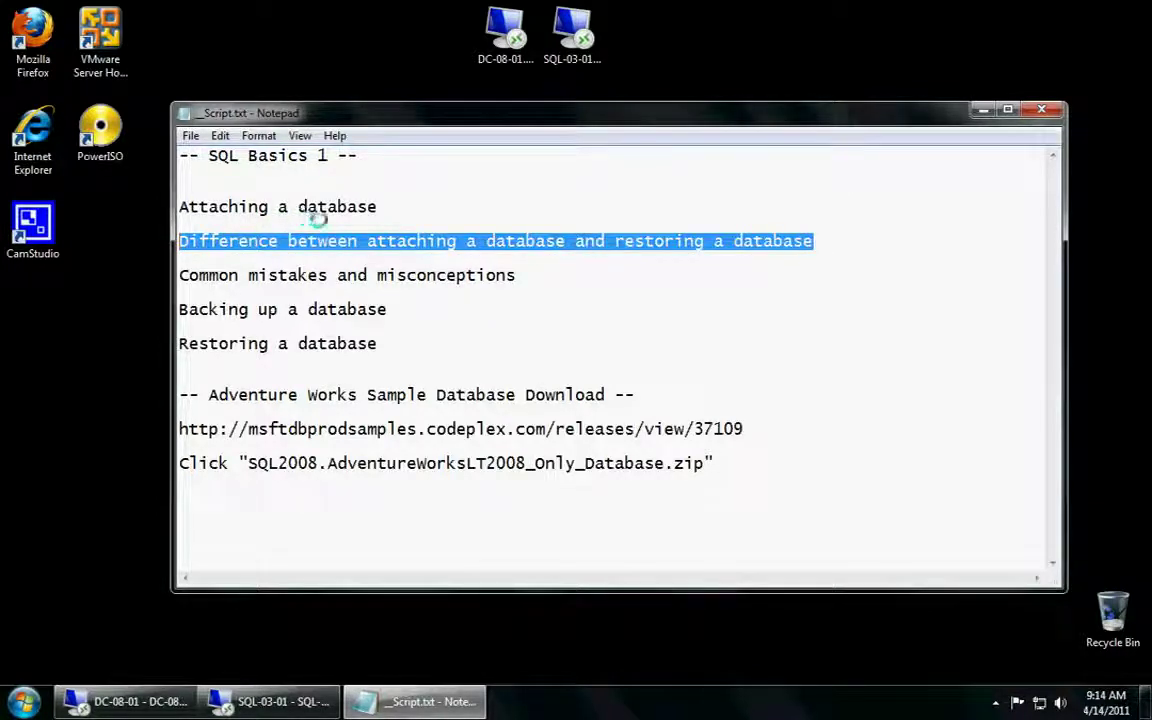
click(825, 246)
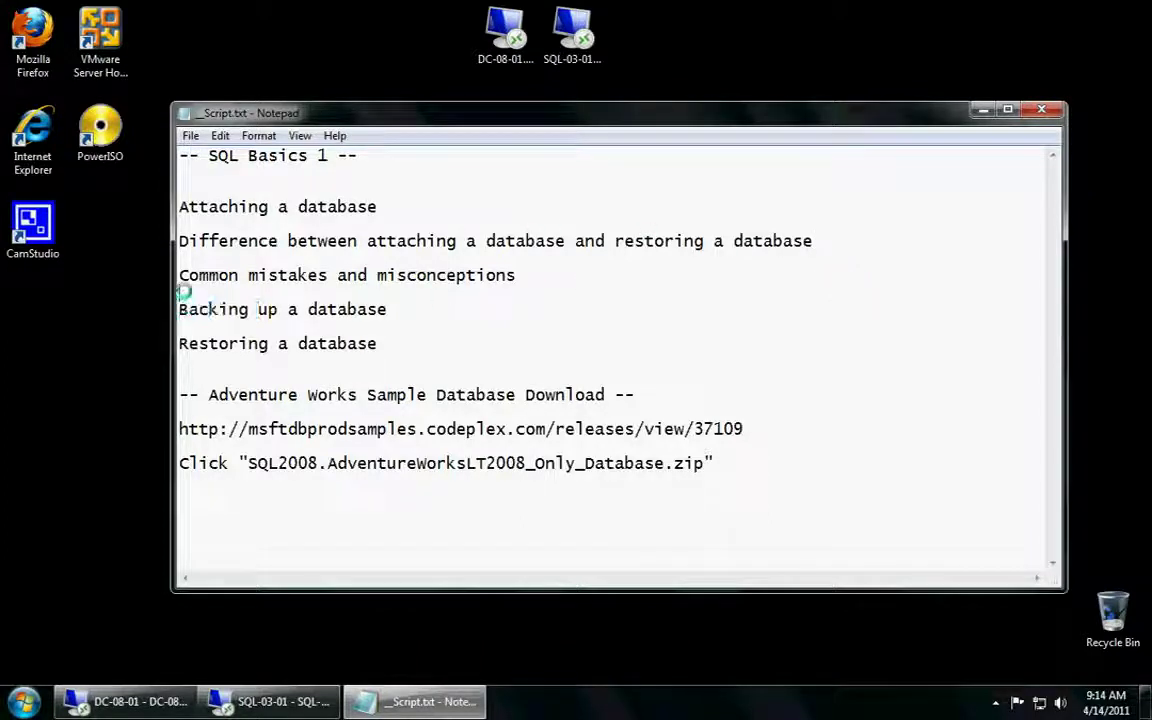
key(shift+Down)
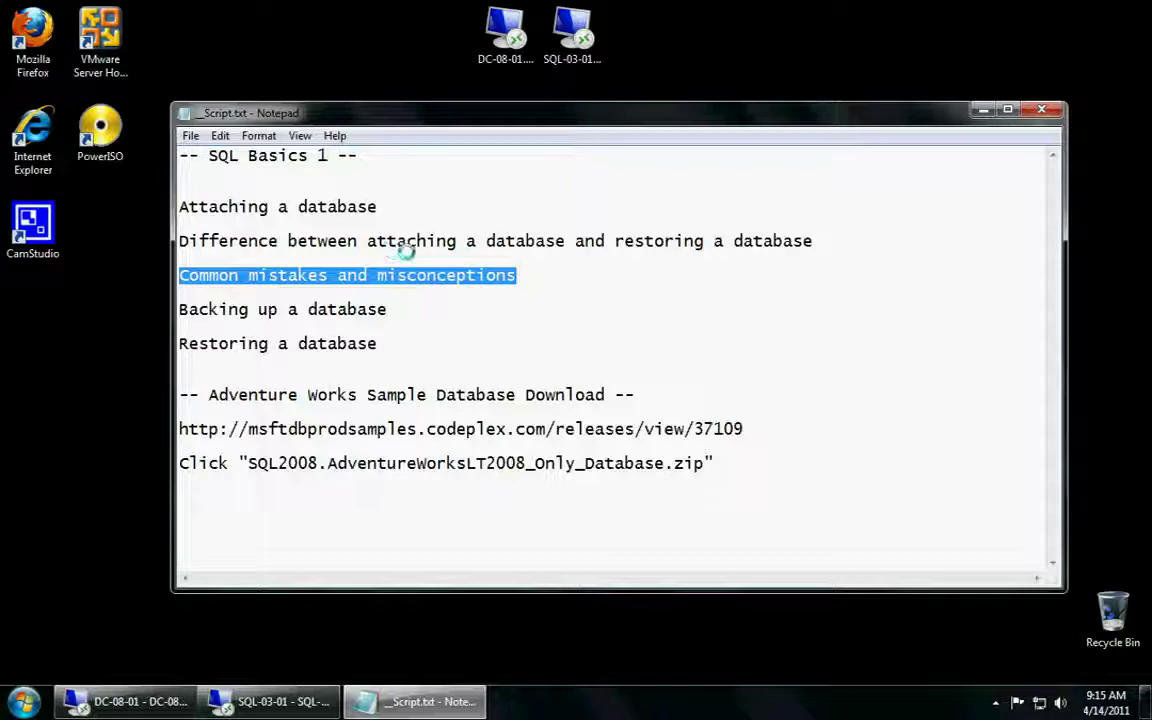
click(455, 280)
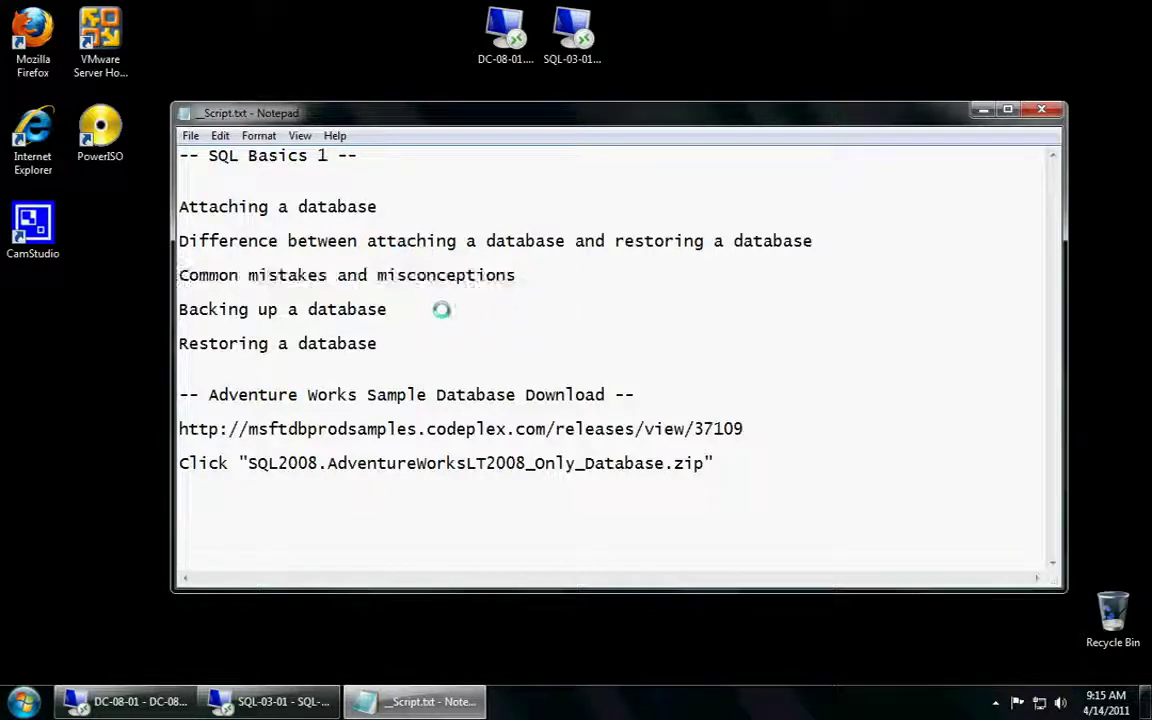
click(172, 310)
key(shift+End)
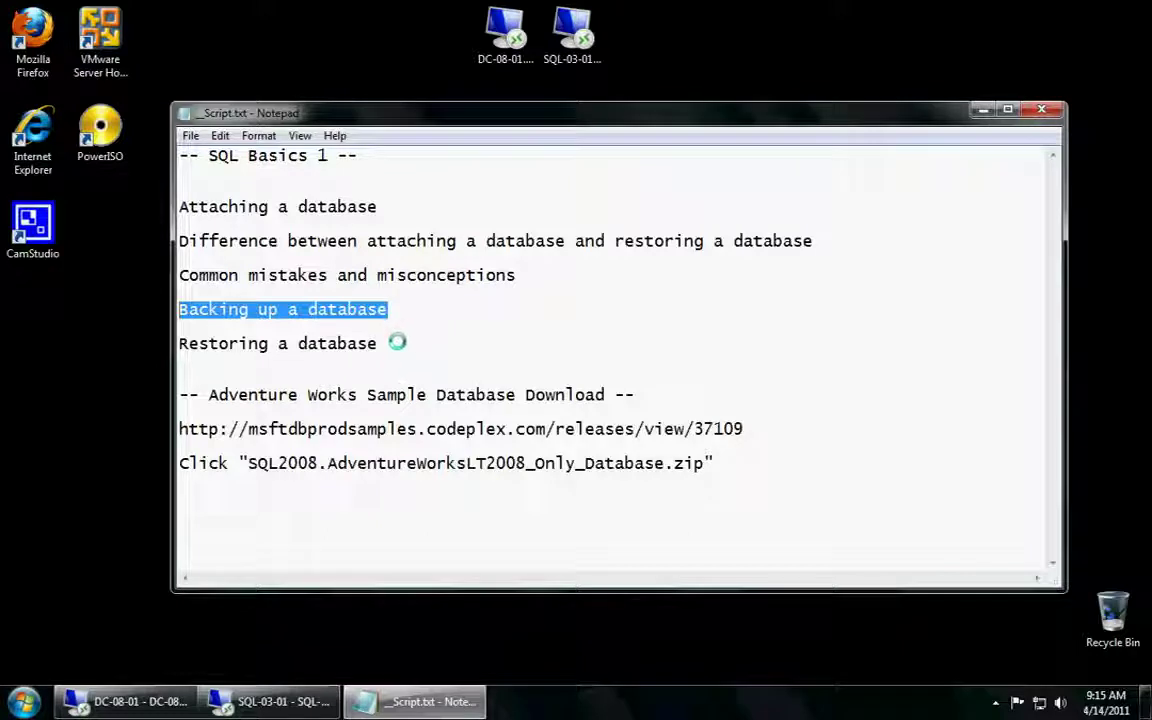
drag(413, 348, 104, 343)
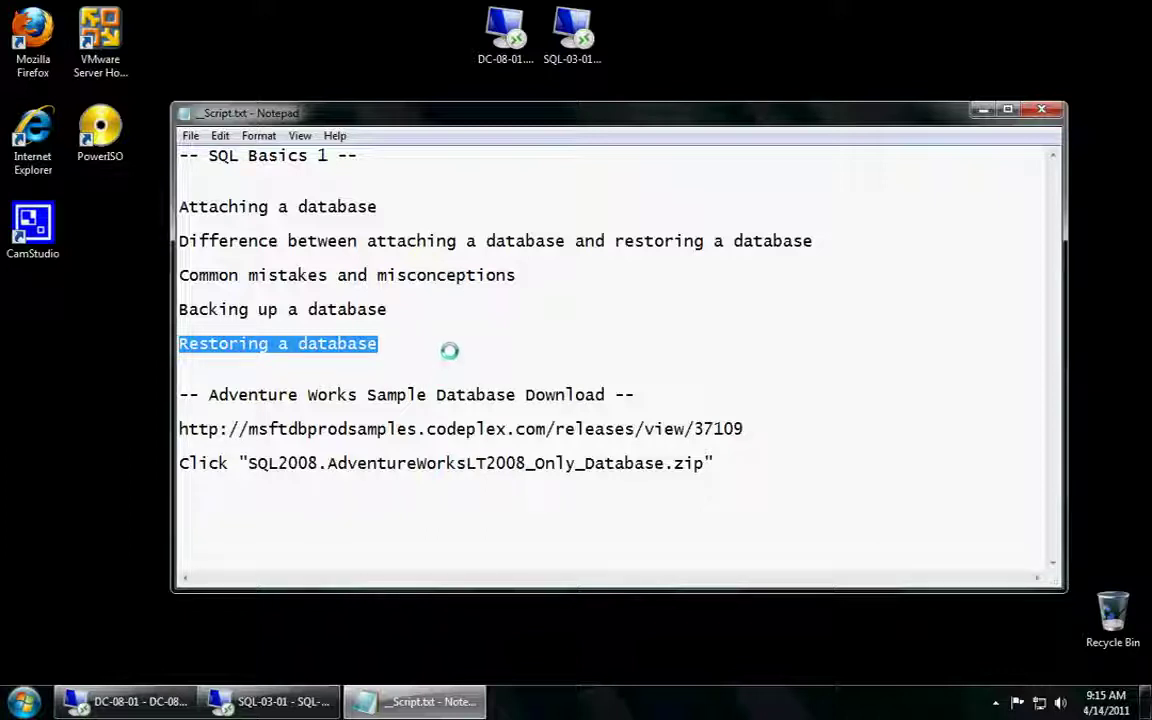
click(450, 350)
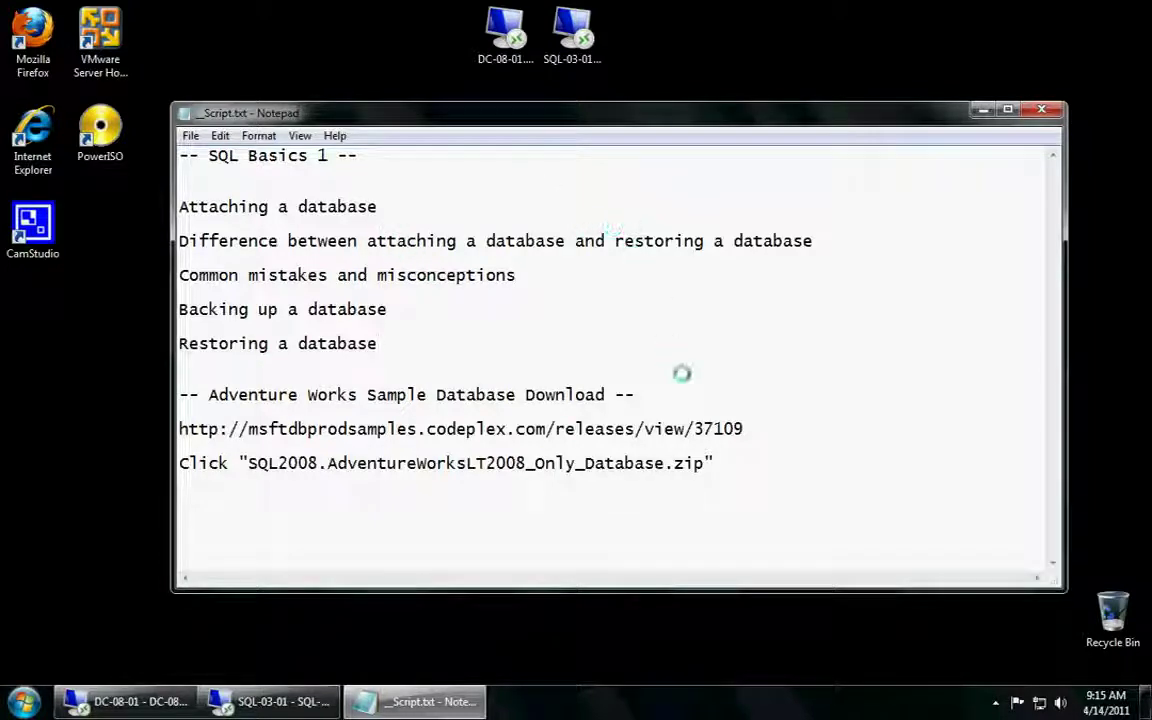
- Highlight the Adventure Works sample database download URL in the notes, and clear the highlight after reviewing it
mouse_move(745, 428)
mouse_down()
mouse_move(584, 428)
mouse_move(743, 428)
mouse_up()
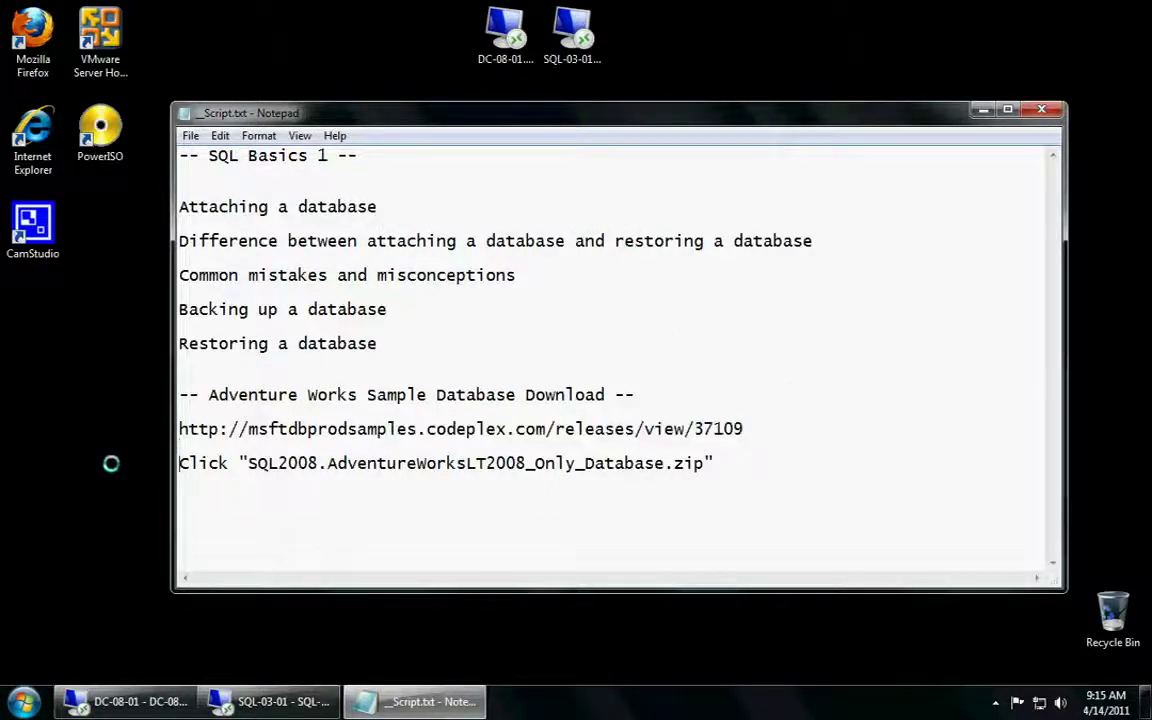
shift+click(170, 428)
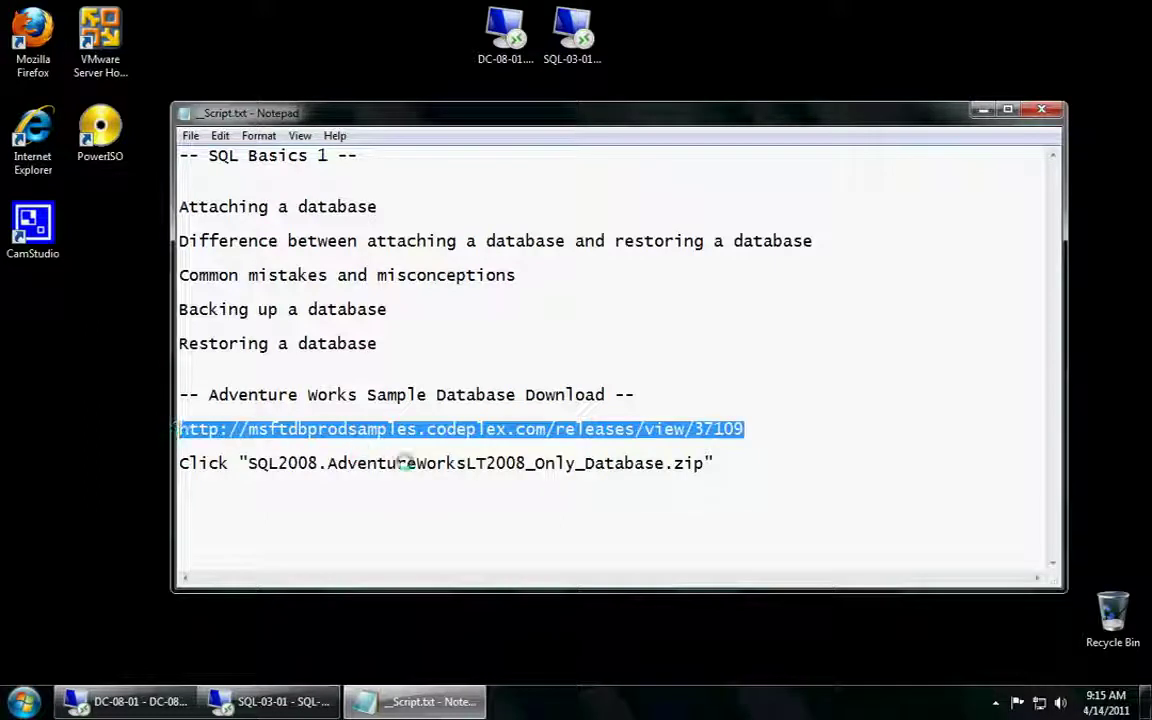
click(749, 461)
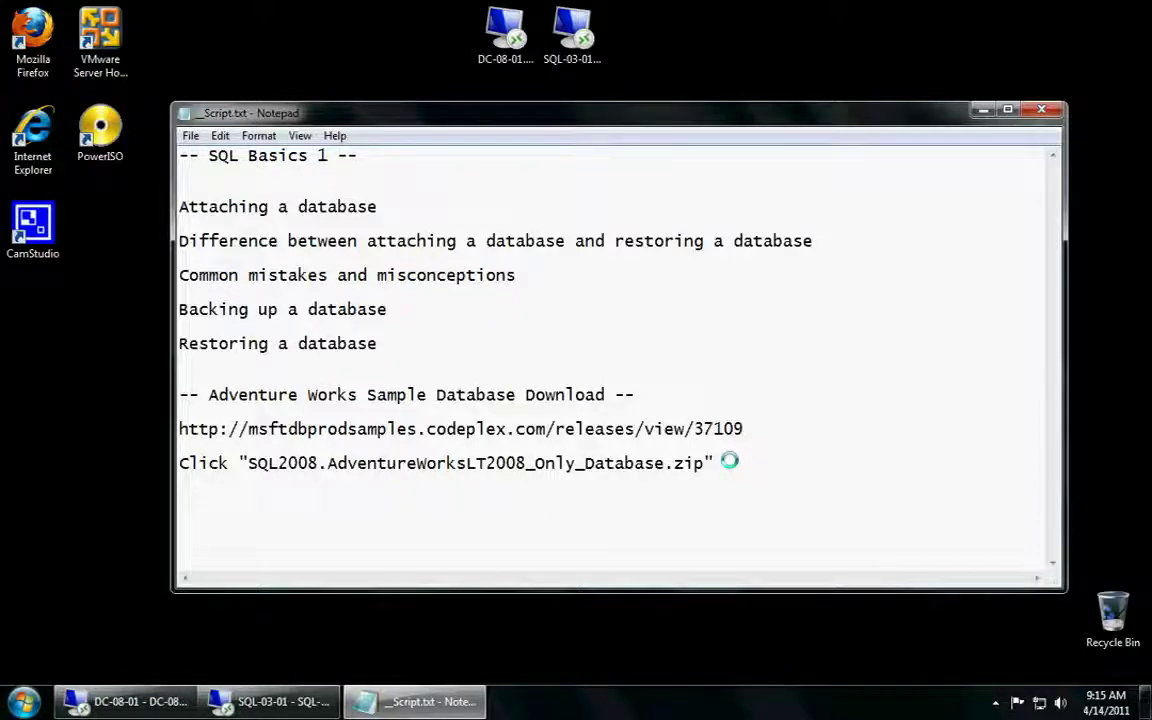
click(995, 703)
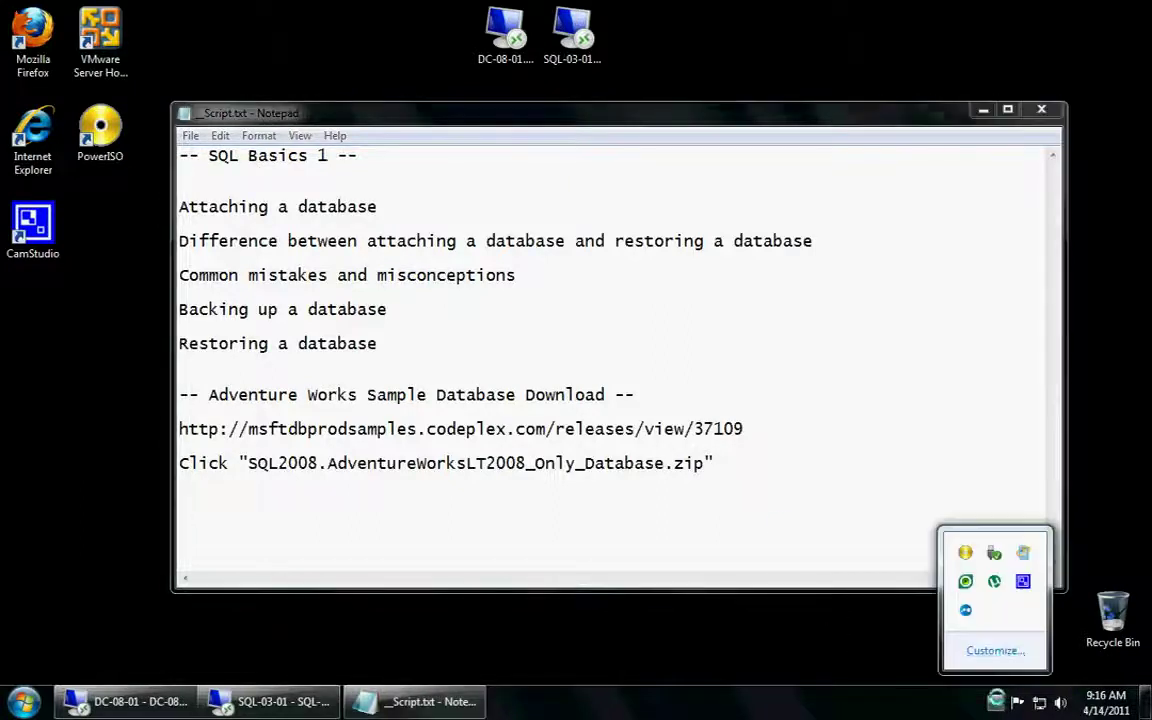